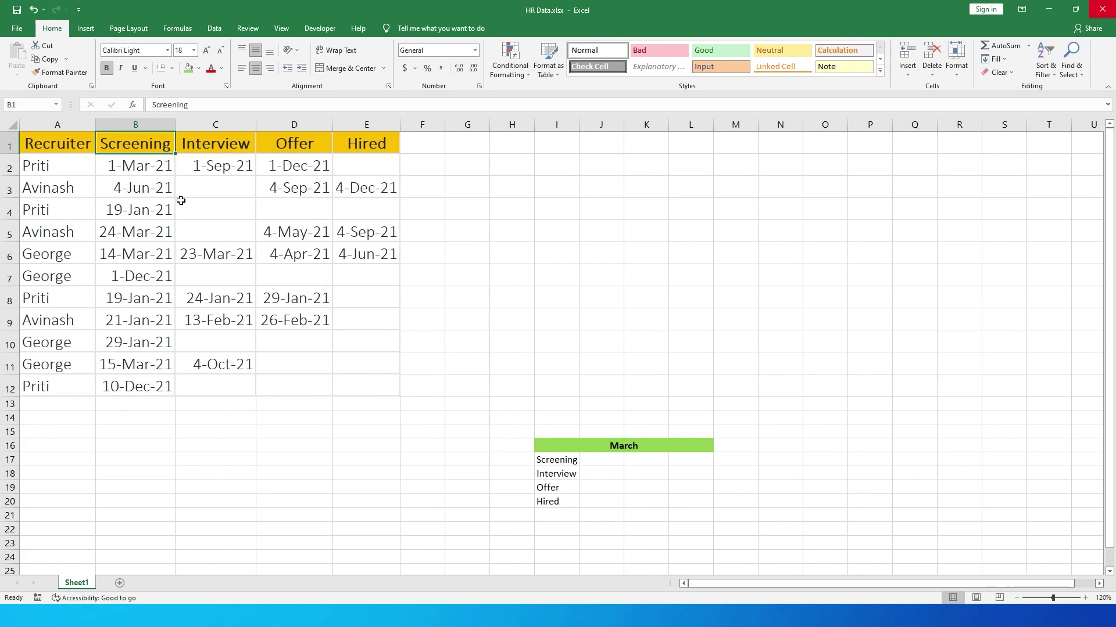
Turn on filters for the recruitment table's header row and select the Screening header.
key(ctrl+shift+l)
click(197, 149)
click(302, 145)
click(351, 149)
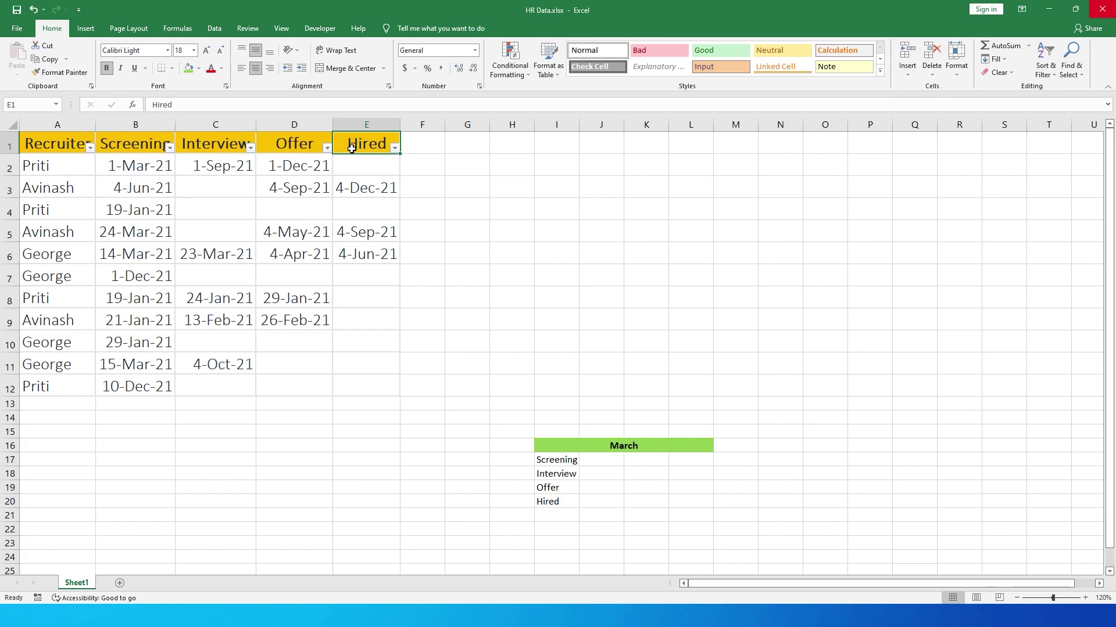
key(Left)
key(Left)
key(Left)
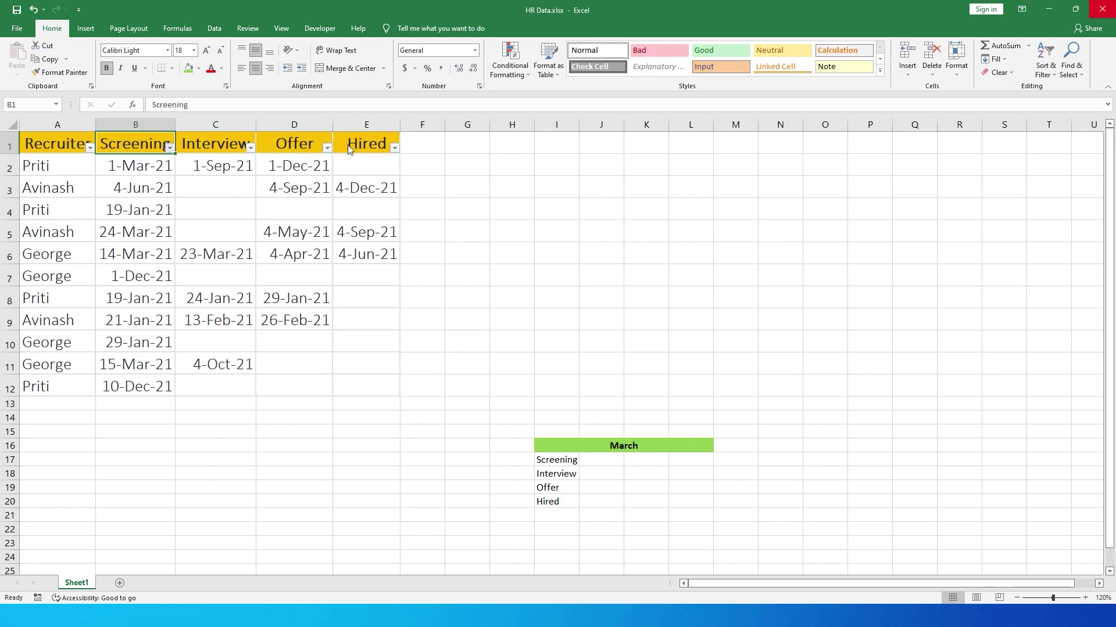
Filter the Screening column to show only the March dates.
key(alt+Down)
click(61, 278)
click(78, 308)
click(109, 383)
Count the filtered Screening dates and enter 4 beside Screening in the March summary.
drag(147, 174, 149, 229)
click(602, 307)
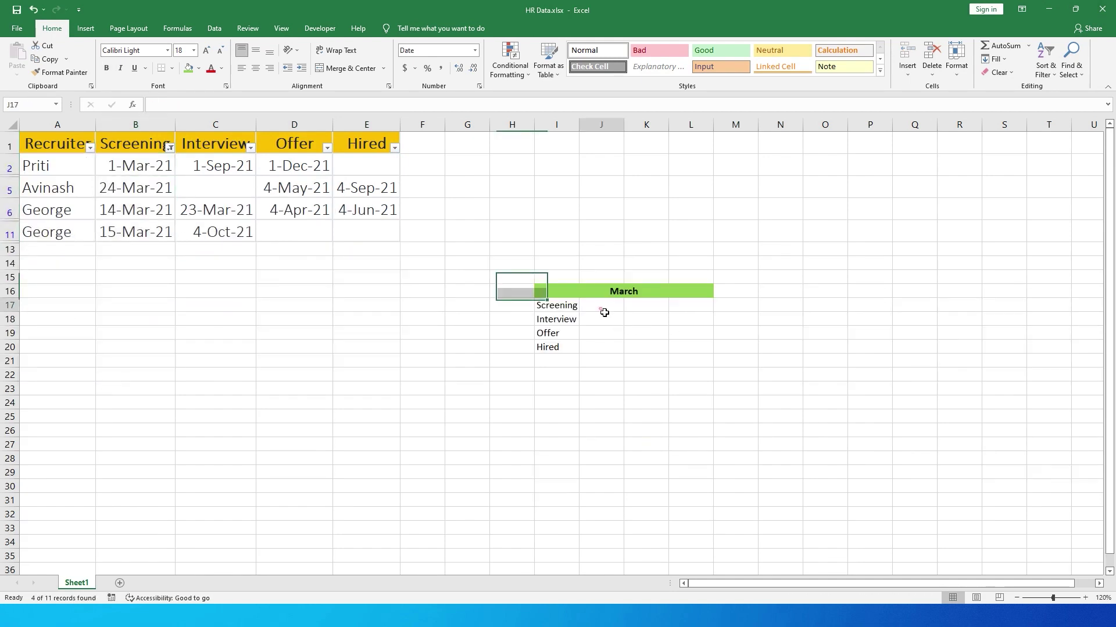
text(4)
key(Return)
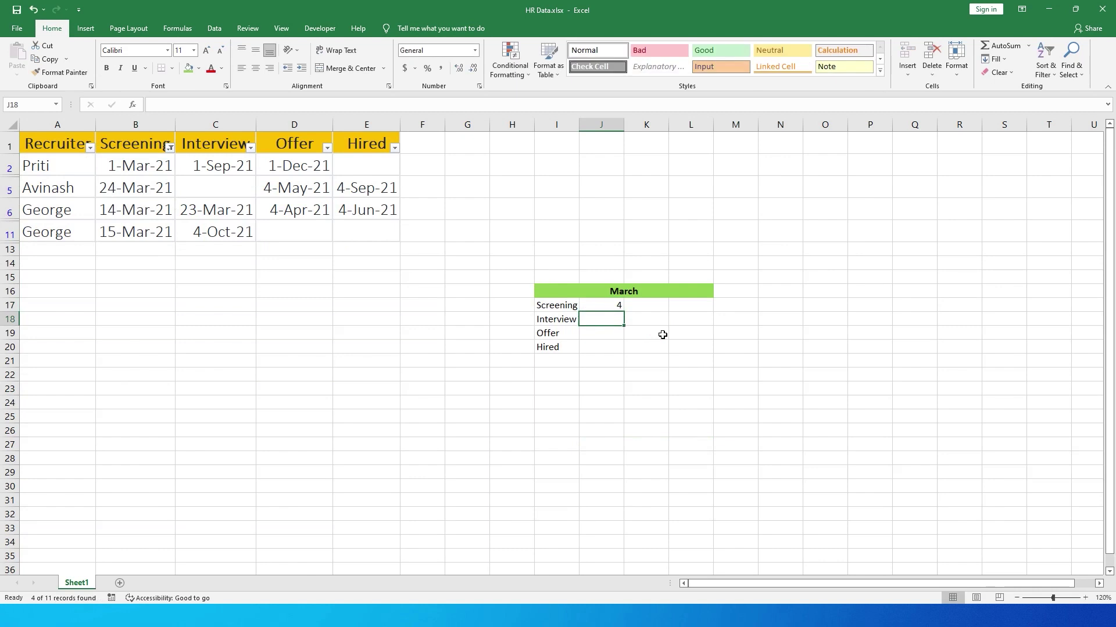
Clear the Screening filter and filter the Interview column to show only March dates.
click(173, 163)
click(170, 147)
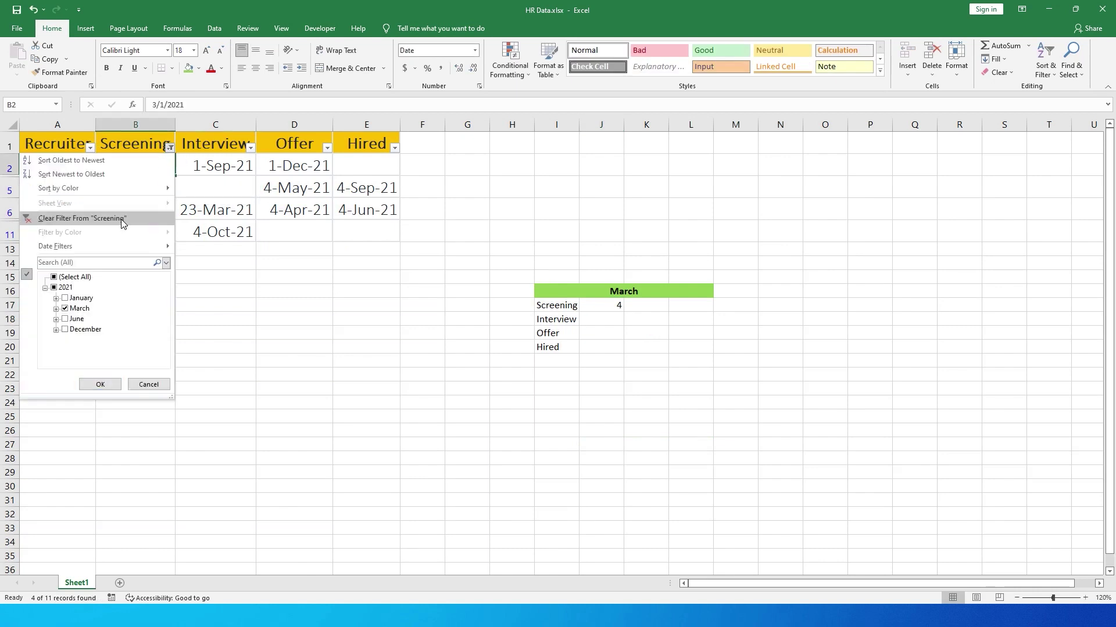
click(75, 218)
click(250, 147)
click(152, 277)
click(161, 319)
click(180, 385)
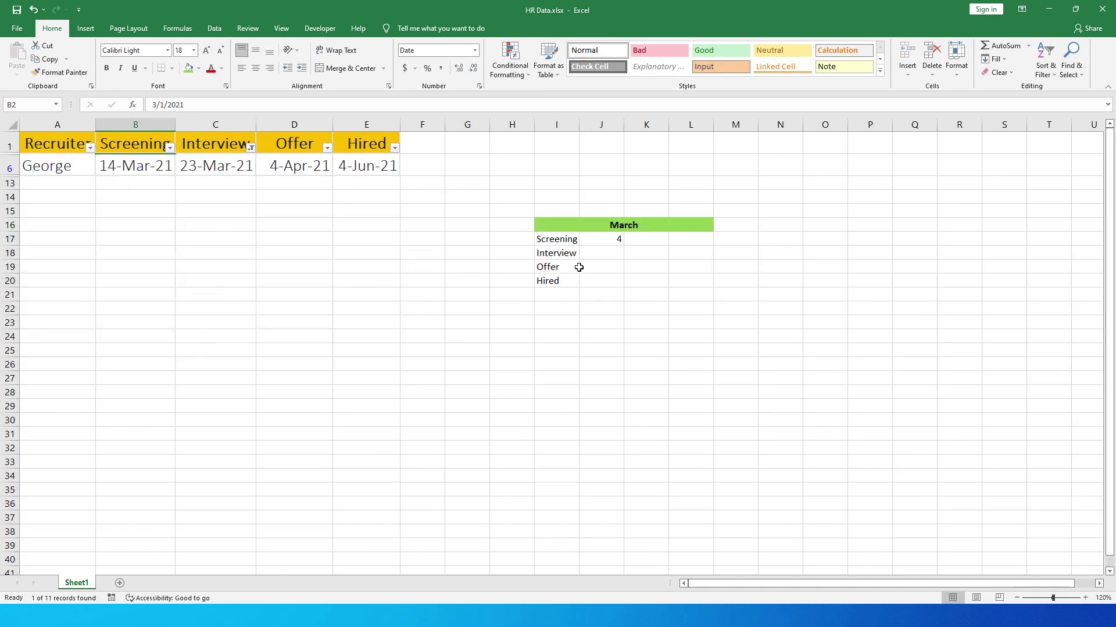
Enter 1 beside Interview in the March summary.
click(604, 254)
text(1)
key(Return)
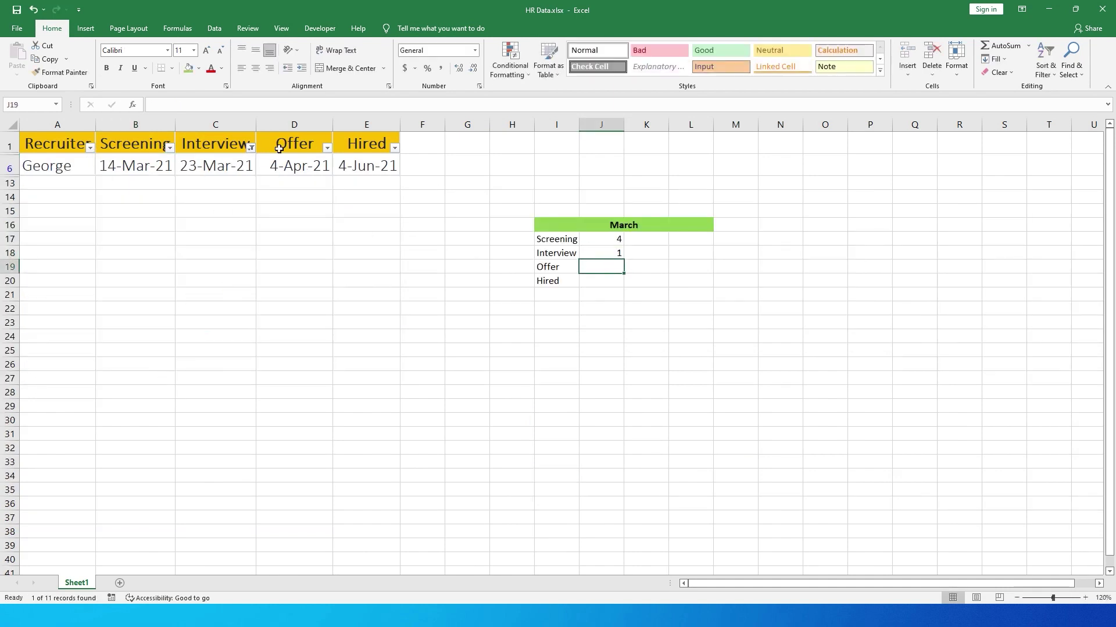
Clear the Interview filter, then check the Offer column's filter months and enter 0 beside Offer in the March summary.
click(251, 148)
click(157, 219)
click(328, 148)
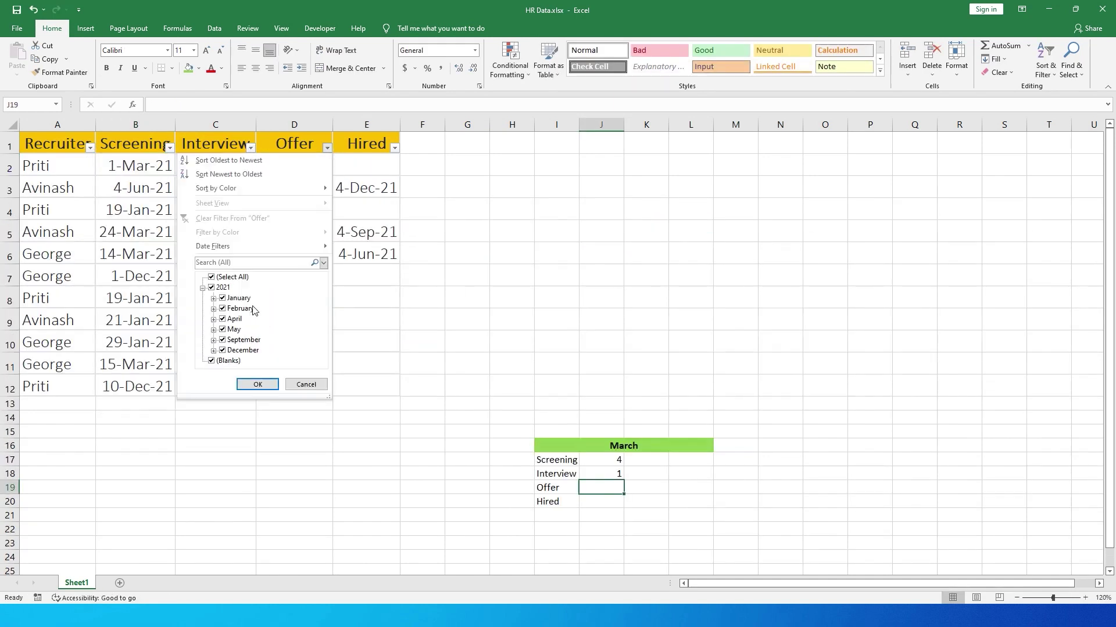
click(240, 278)
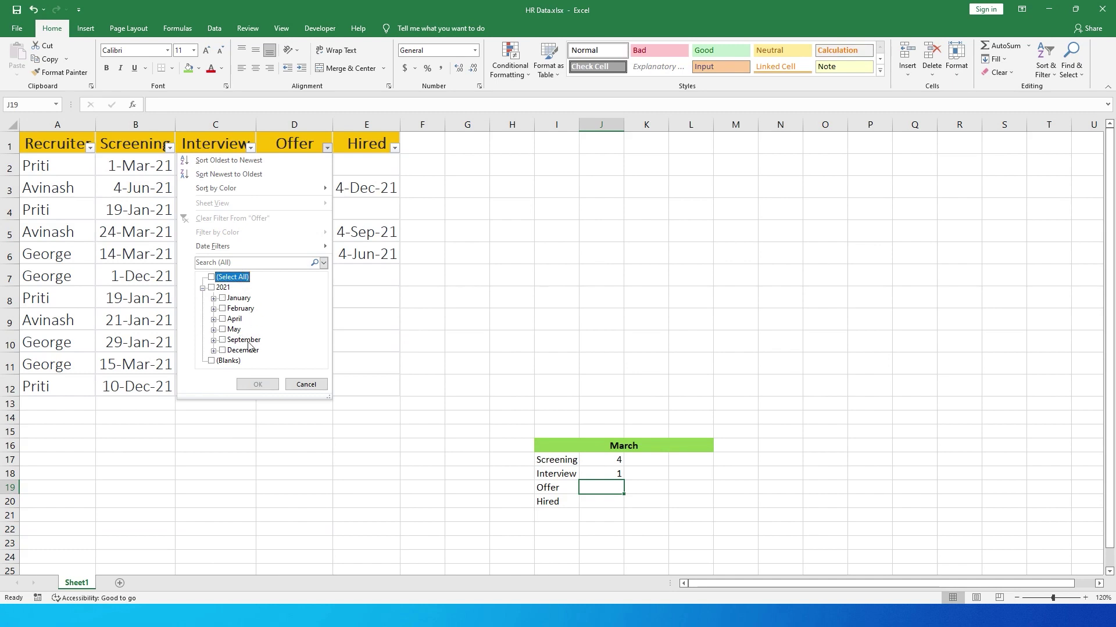
key(Escape)
text(0)
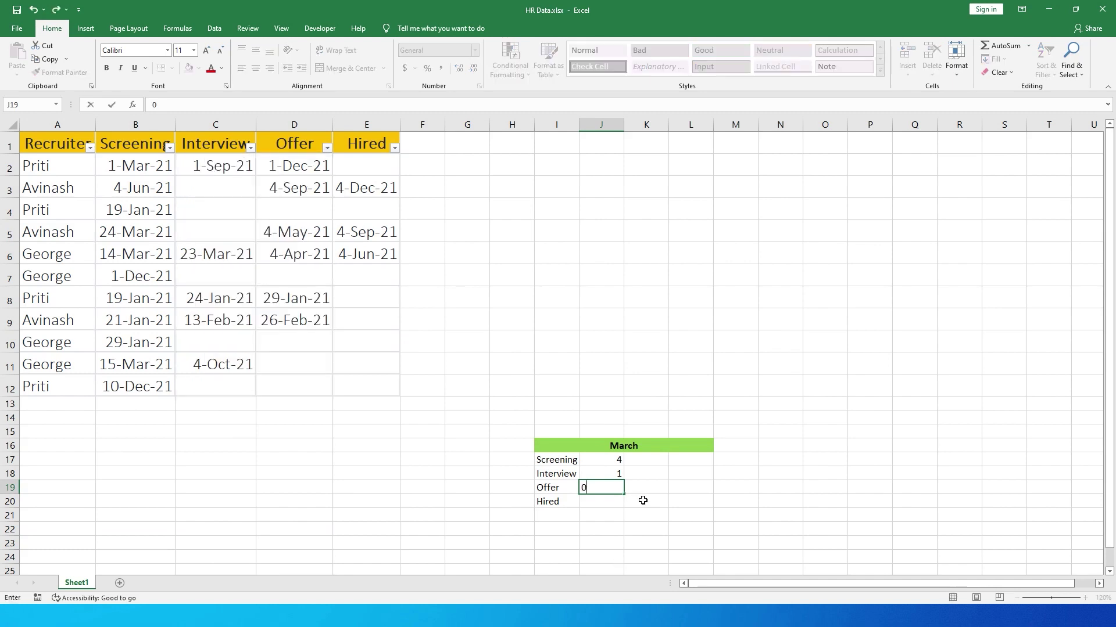
key(Return)
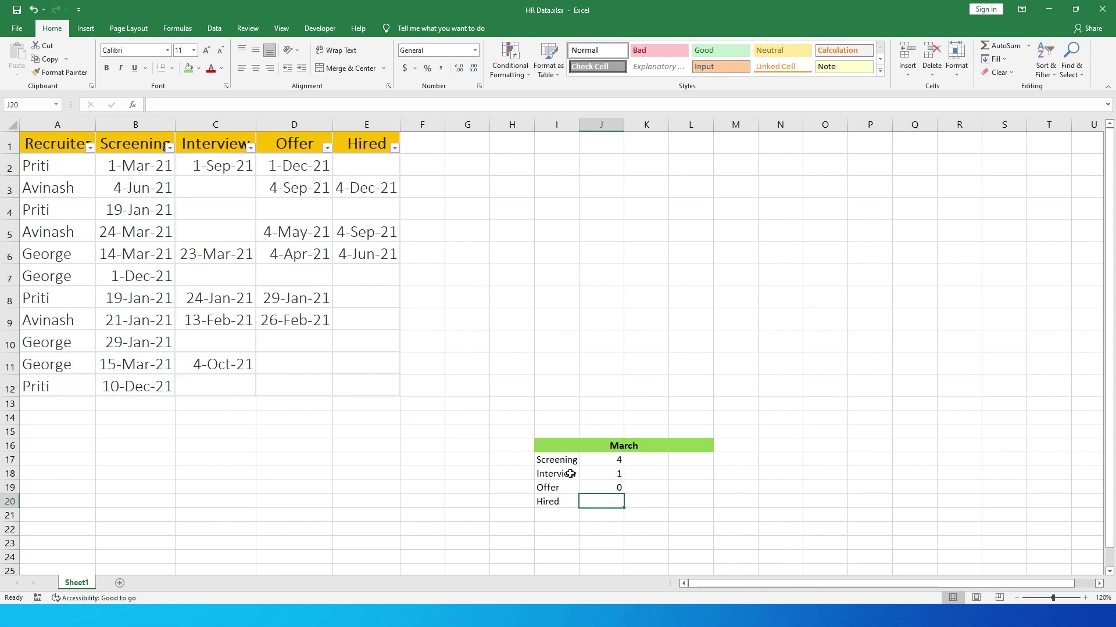
Check the months in the Hired column's filter and enter 0 beside Hired in the March summary.
click(395, 147)
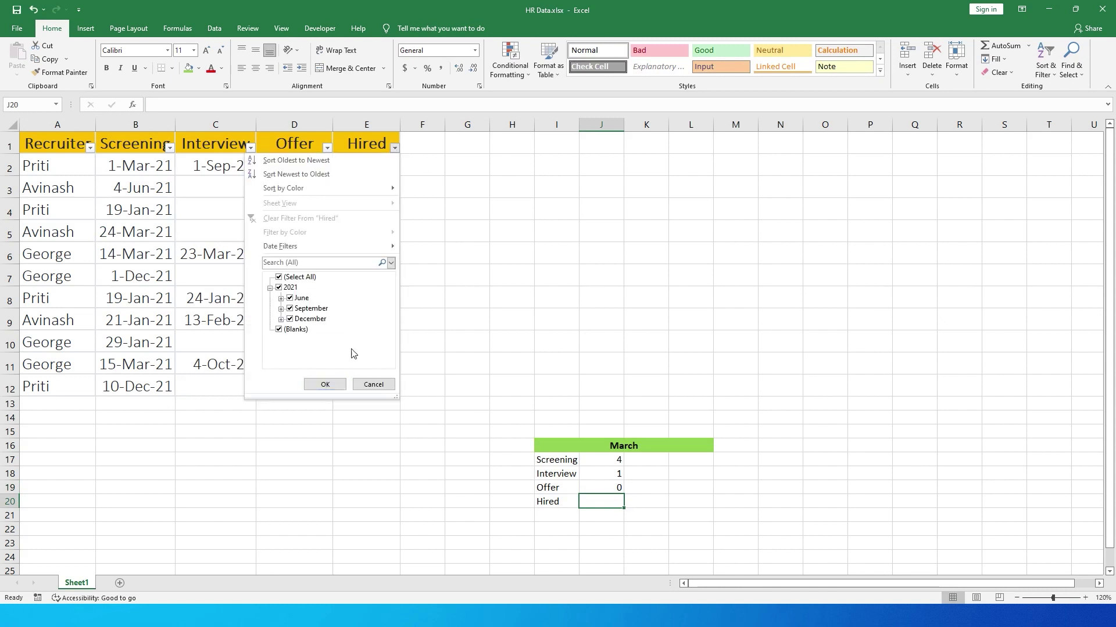
key(Escape)
text(0)
key(Return)
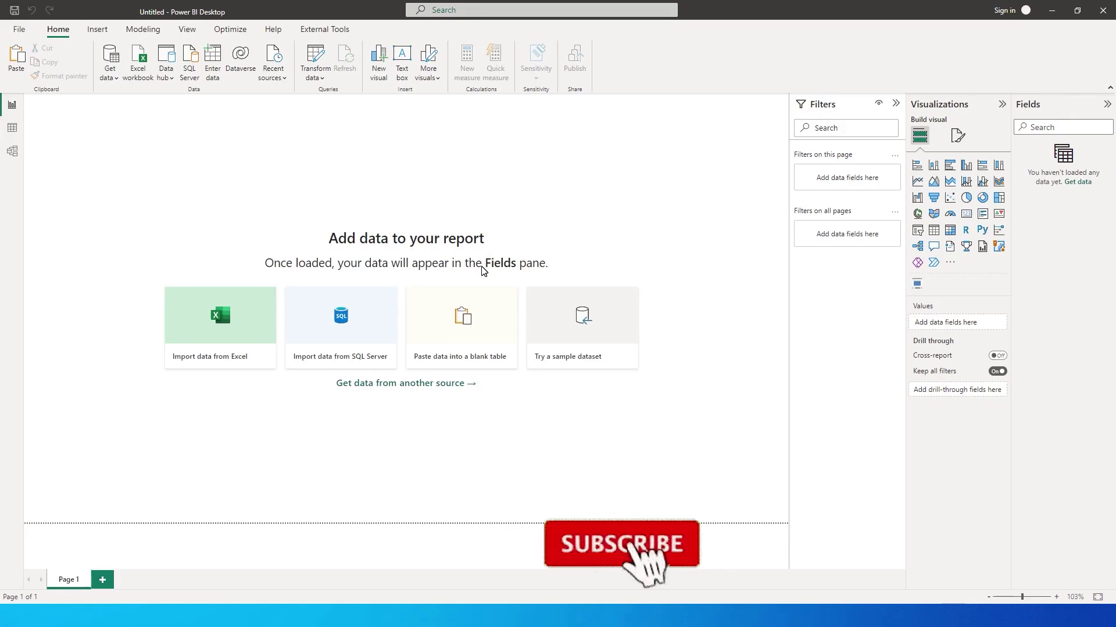
In Power BI Desktop, connect to the HR Data.xlsx workbook and open Sheet1 for transformation in Power Query Editor.
click(138, 73)
click(153, 98)
double_click(153, 98)
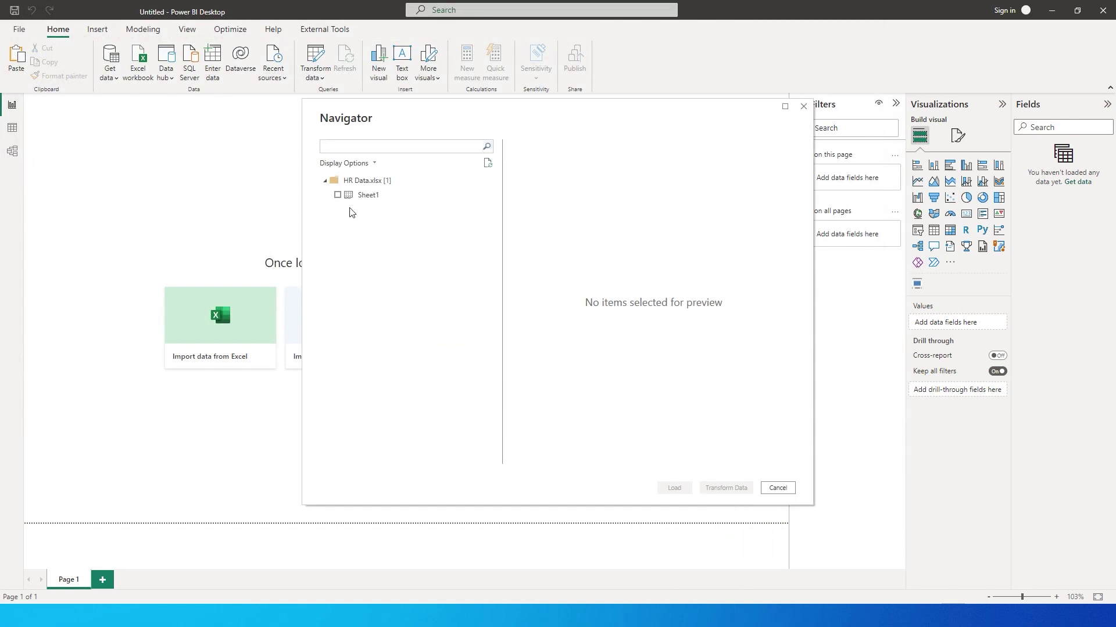
click(338, 196)
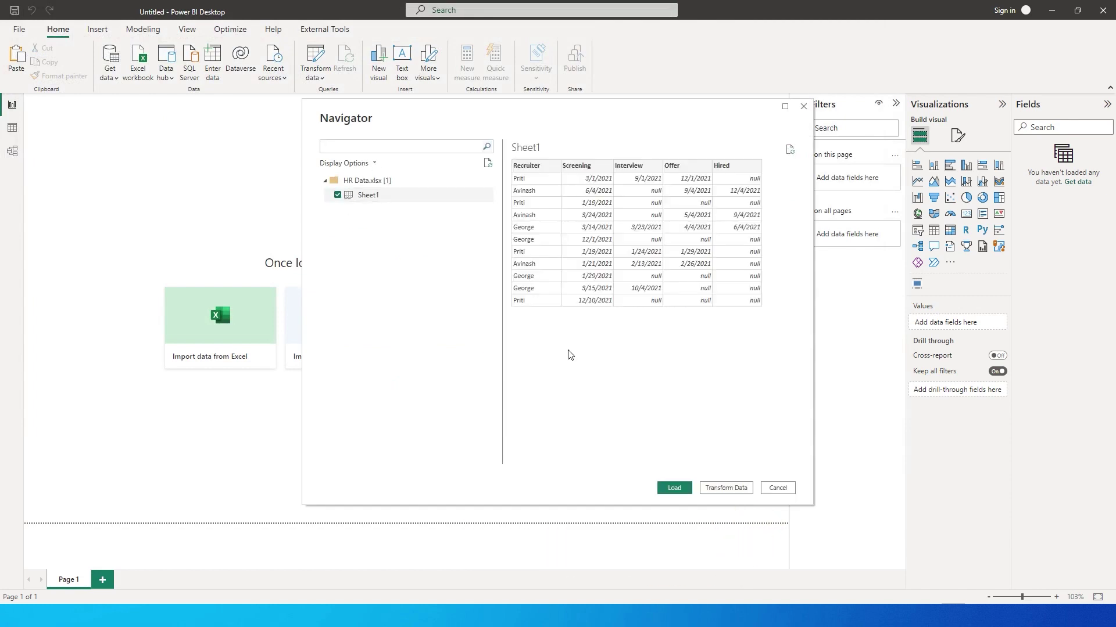
click(726, 489)
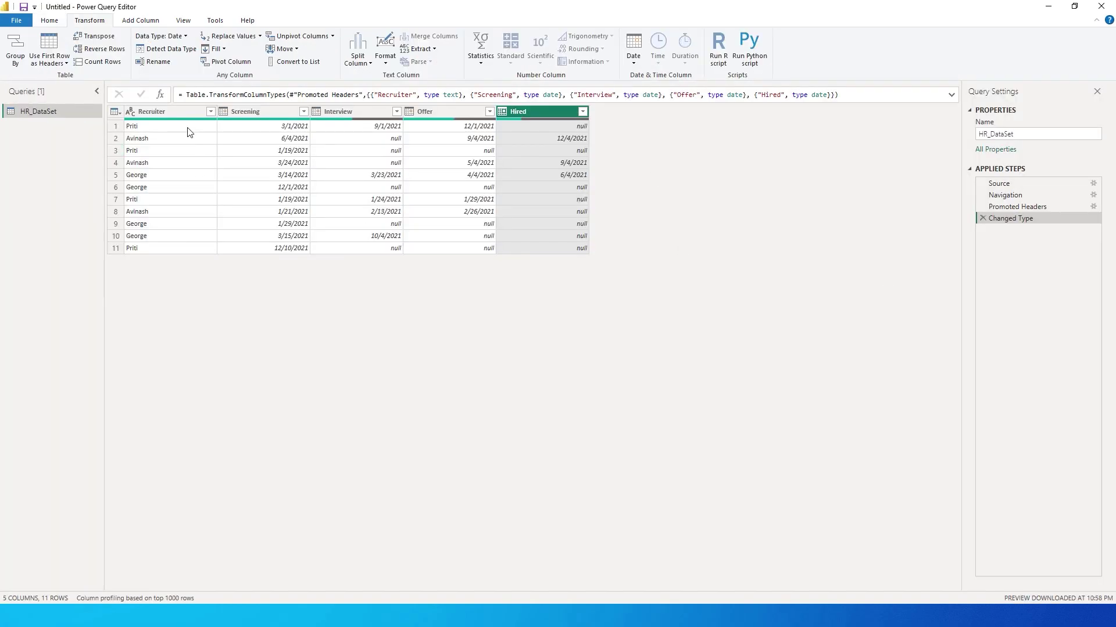
Duplicate the HR_DataSet query and rename the copy HR_DataSet_Date_Slicer.
right_click(49, 112)
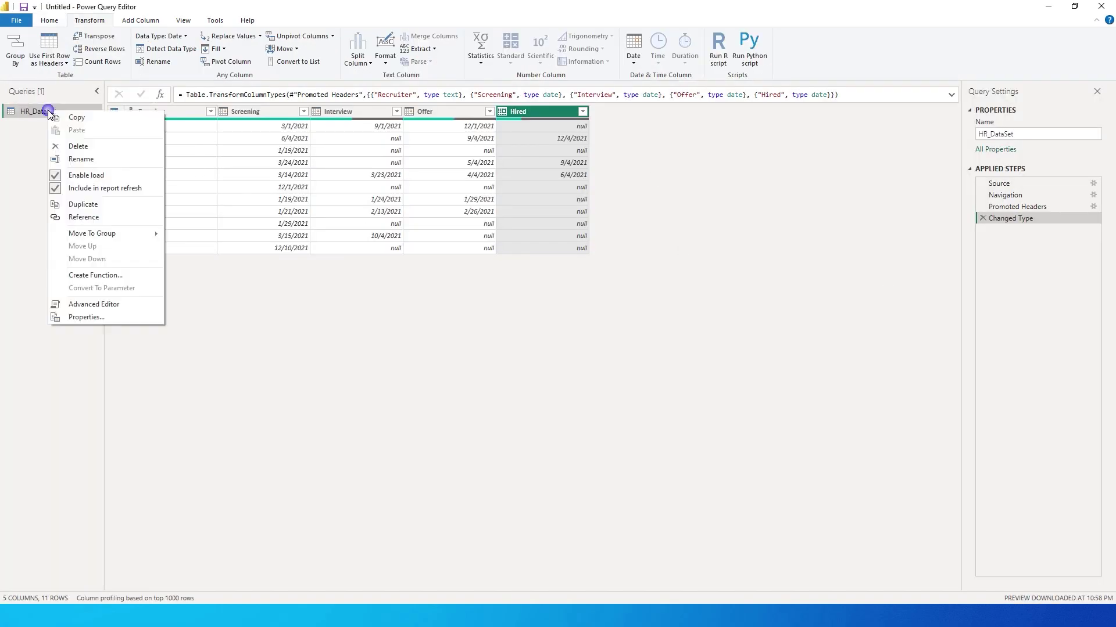
click(84, 204)
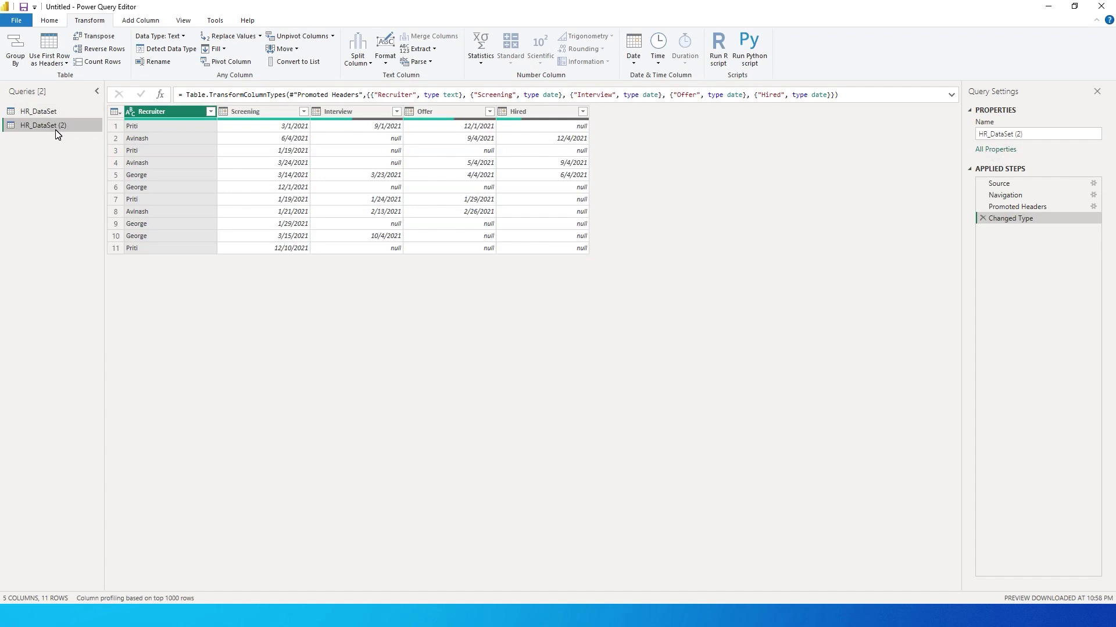
double_click(57, 131)
click(79, 127)
key(BackSpace)
key(BackSpace)
key(BackSpace)
key(BackSpace)
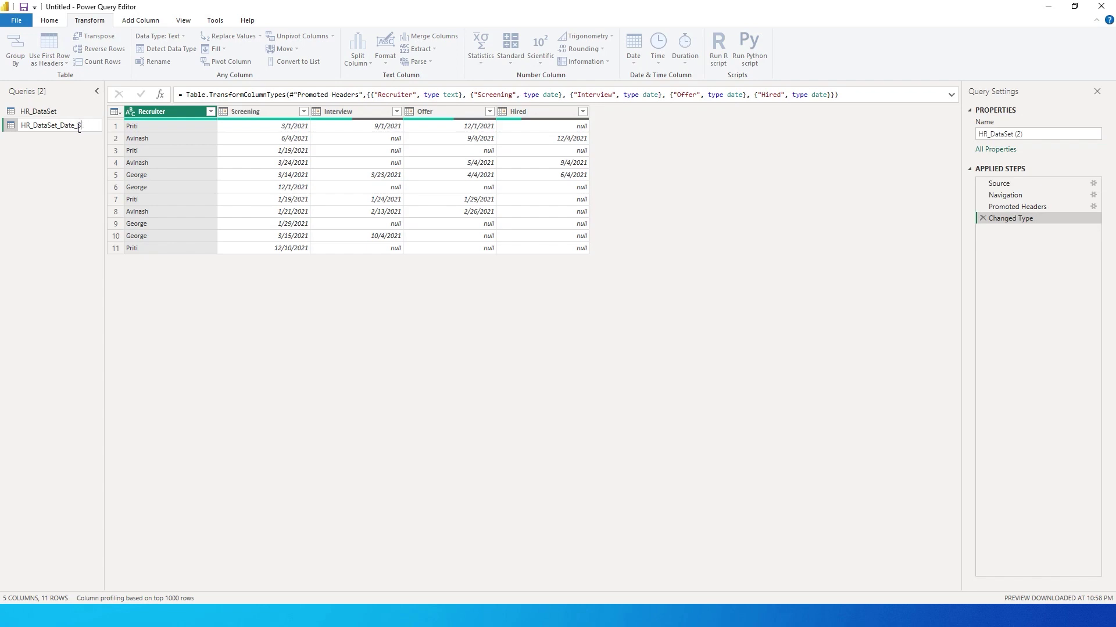
text(licer)
key(Return)
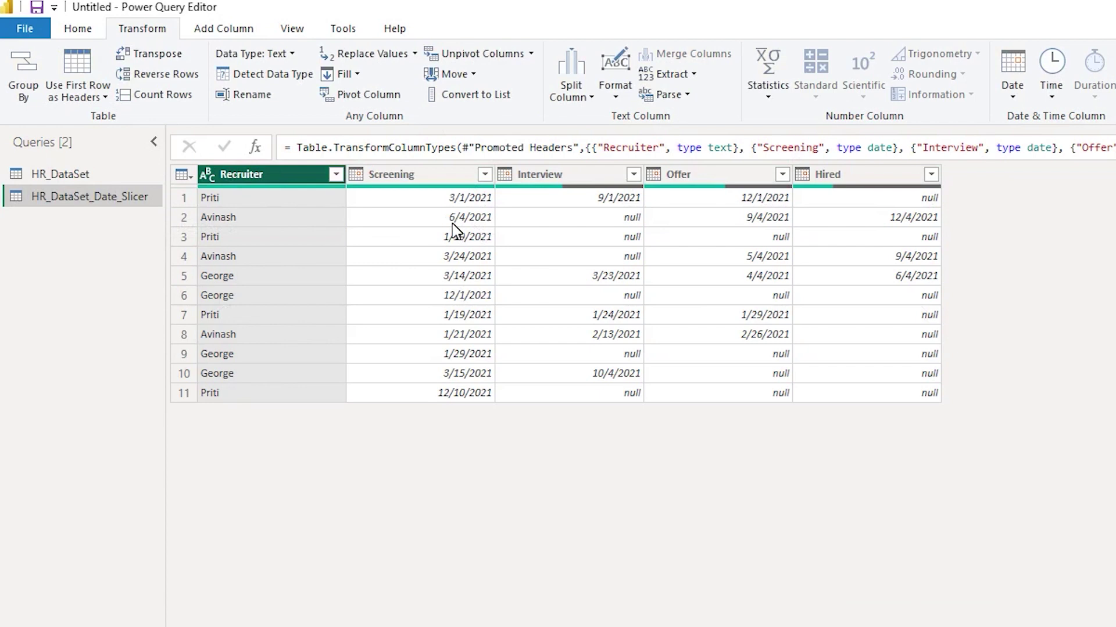
Unpivot the Screening, Interview, Offer and Hired columns of the HR_DataSet_Date_Slicer query.
click(437, 176)
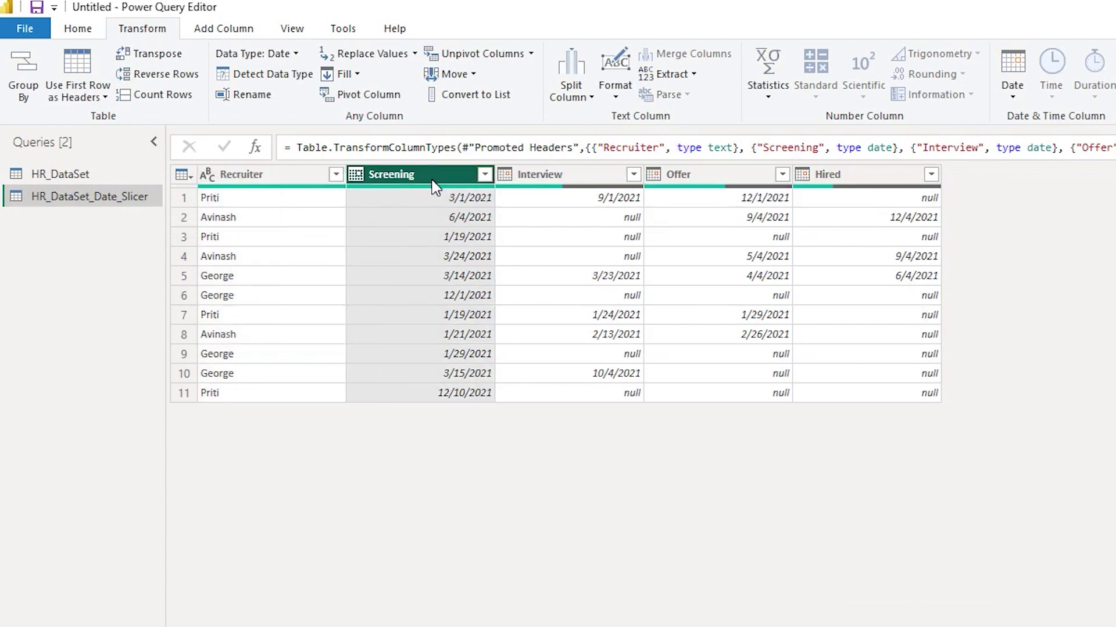
ctrl+click(863, 180)
ctrl+click(755, 185)
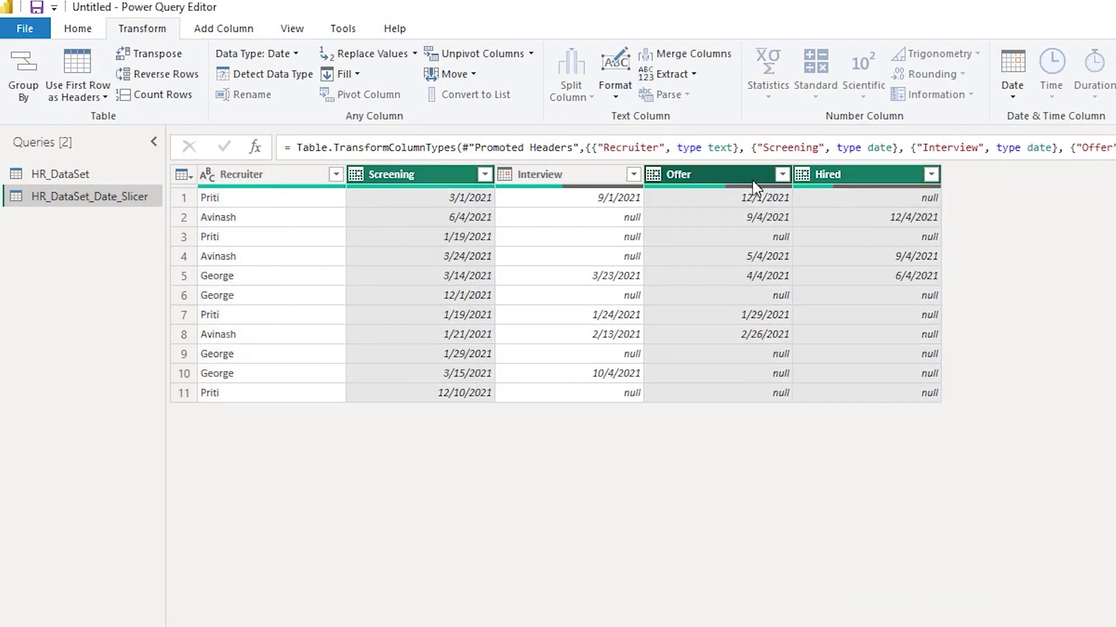
ctrl+click(604, 185)
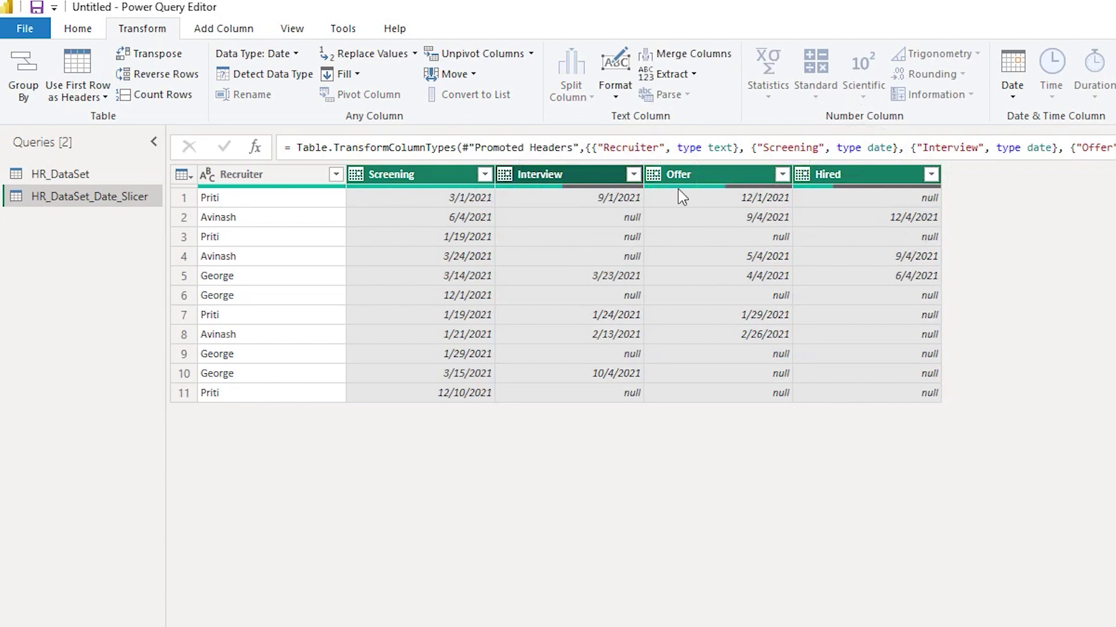
right_click(693, 174)
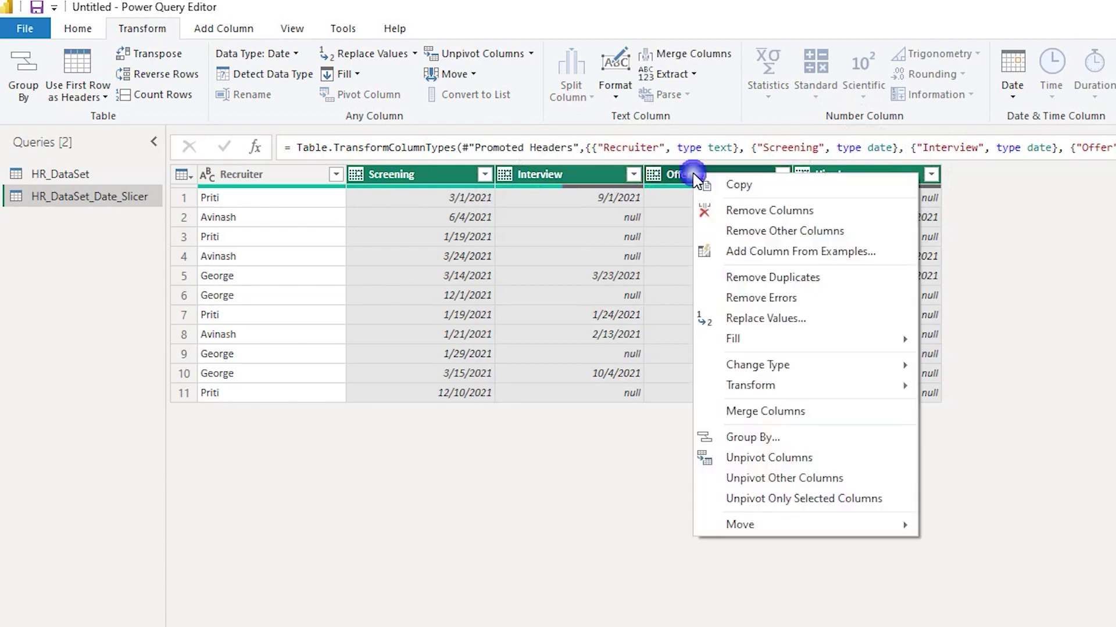
click(773, 459)
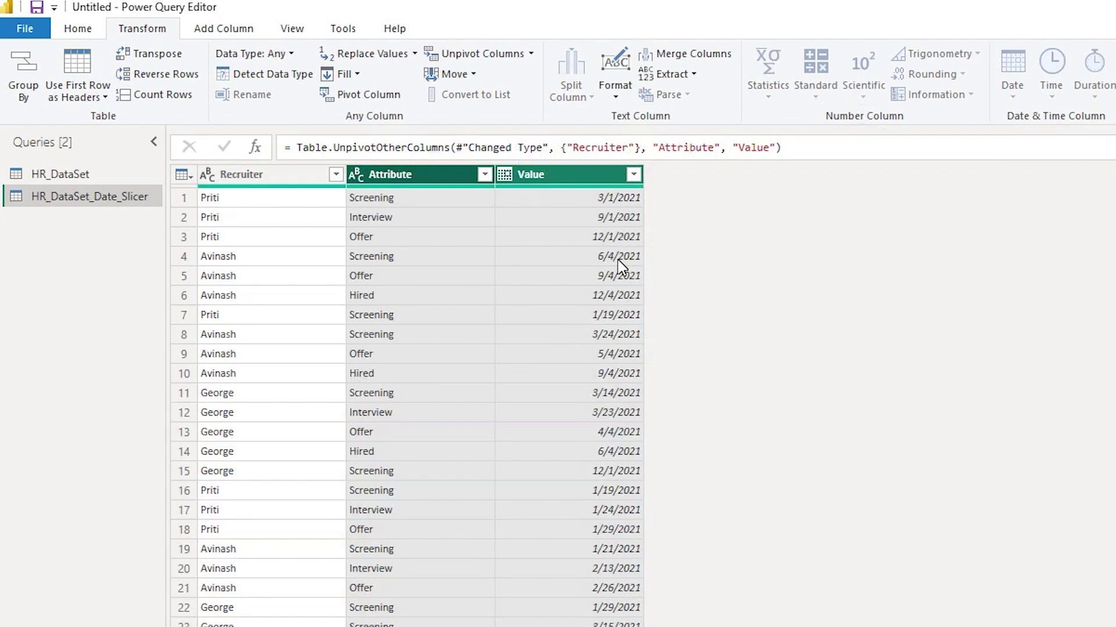
Rename the unpivoted Value column as Date.
click(411, 185)
click(575, 184)
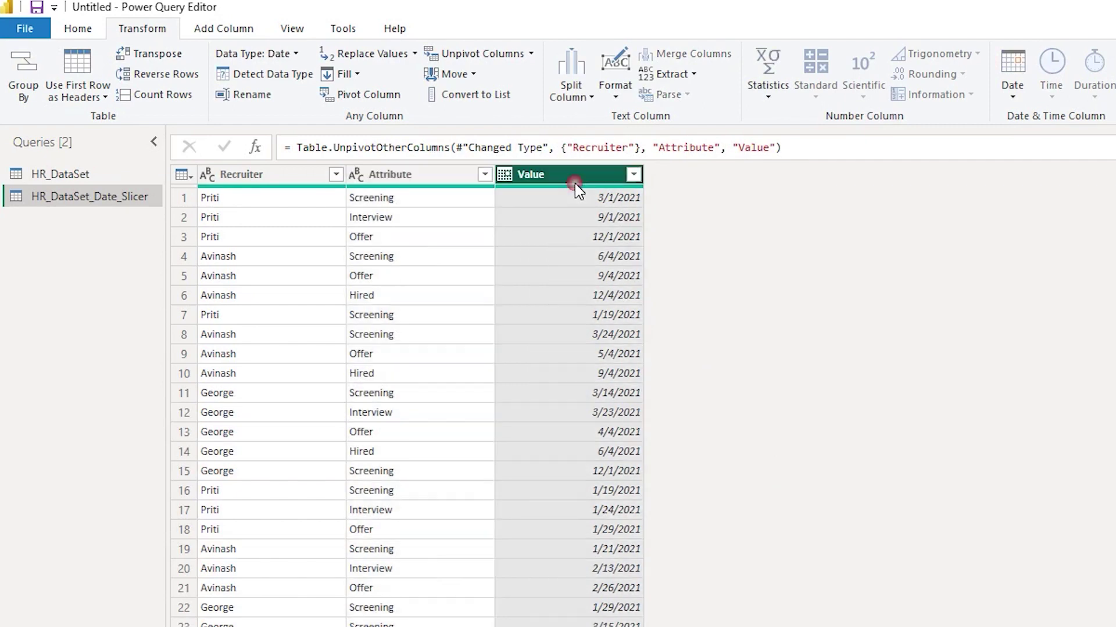
double_click(574, 183)
text(Date)
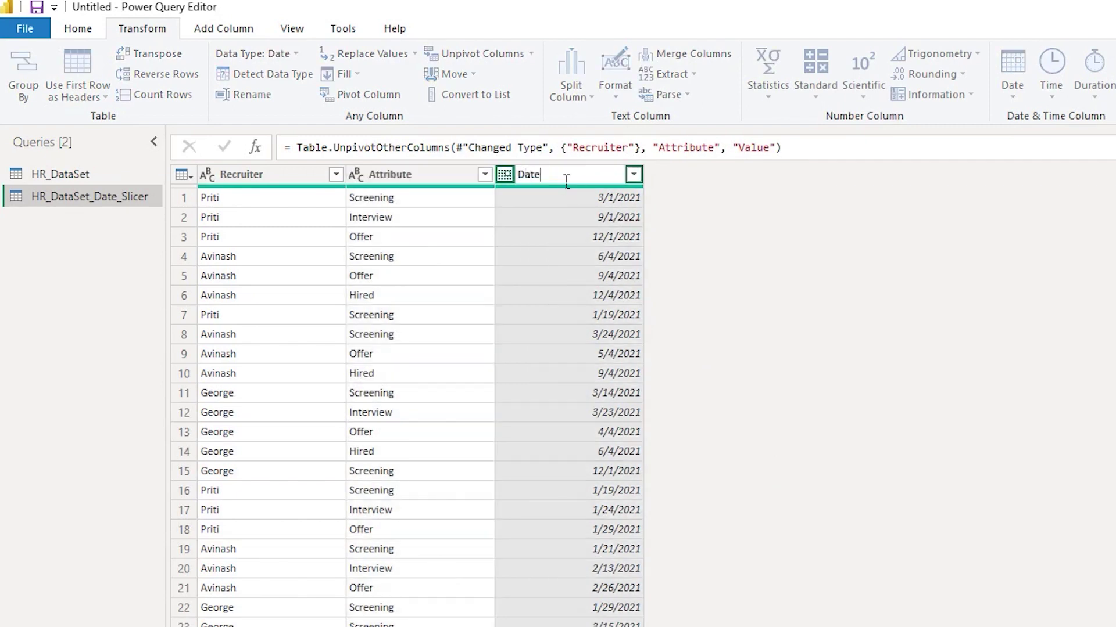
key(Return)
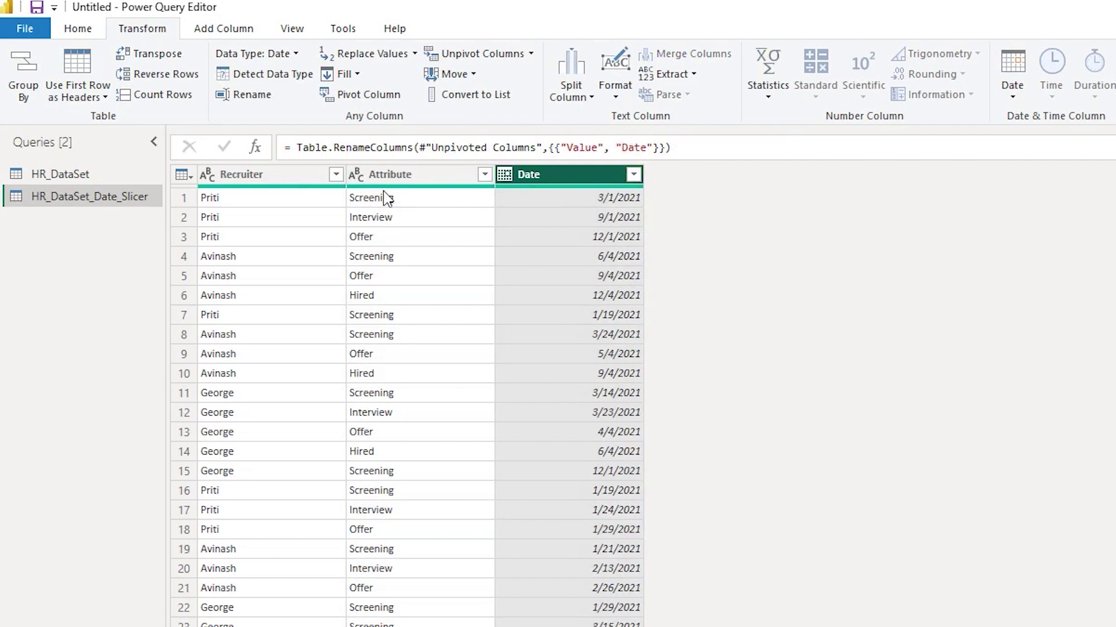
Apply the query changes and close Power Query Editor.
click(86, 32)
click(38, 98)
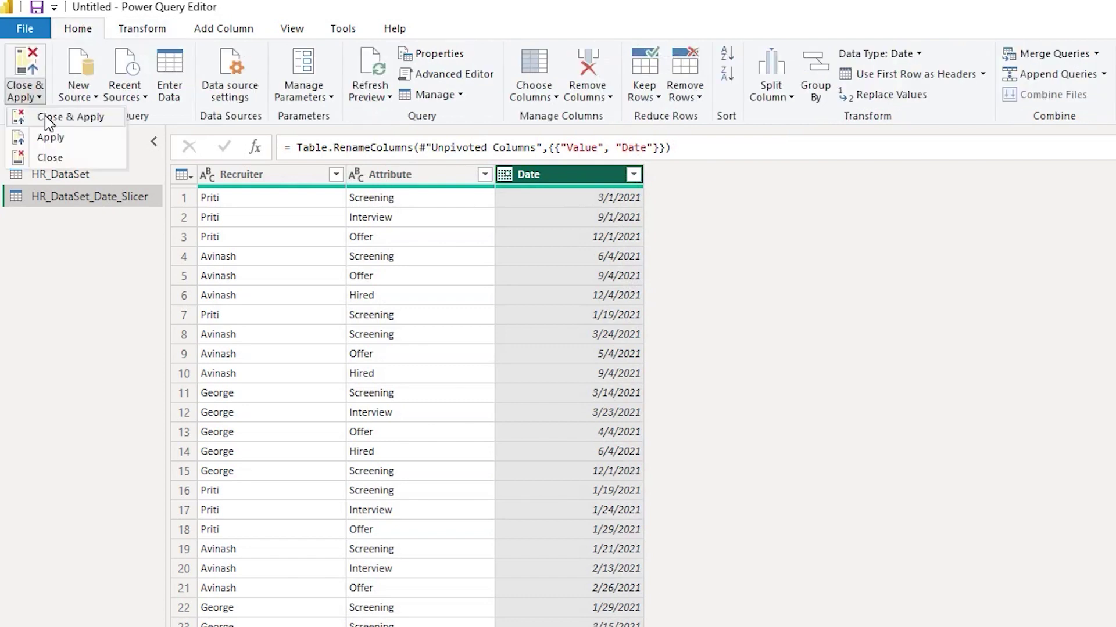
click(48, 118)
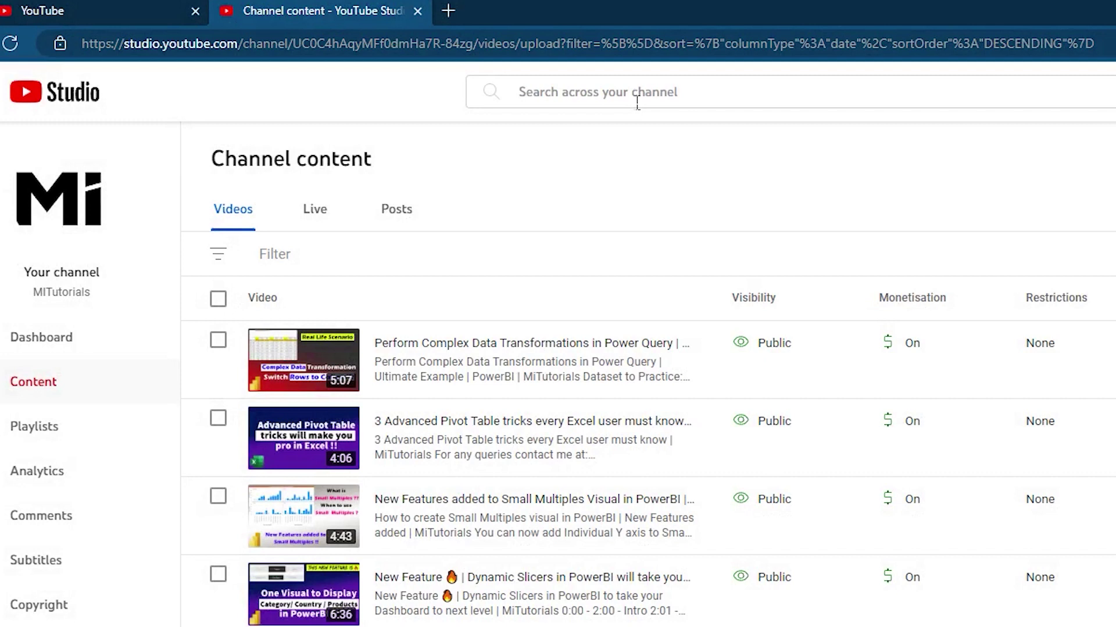
In YouTube Studio, find the DAX calendar table video by searching for calendar, and copy the Calendar formula from its description.
click(636, 105)
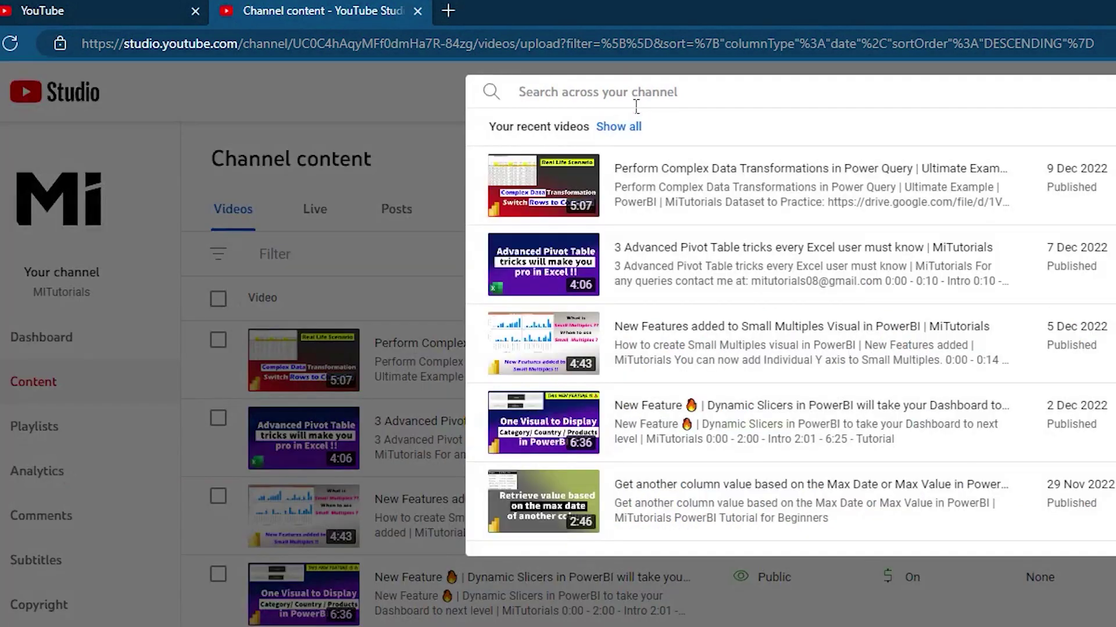
text(calendar)
key(Return)
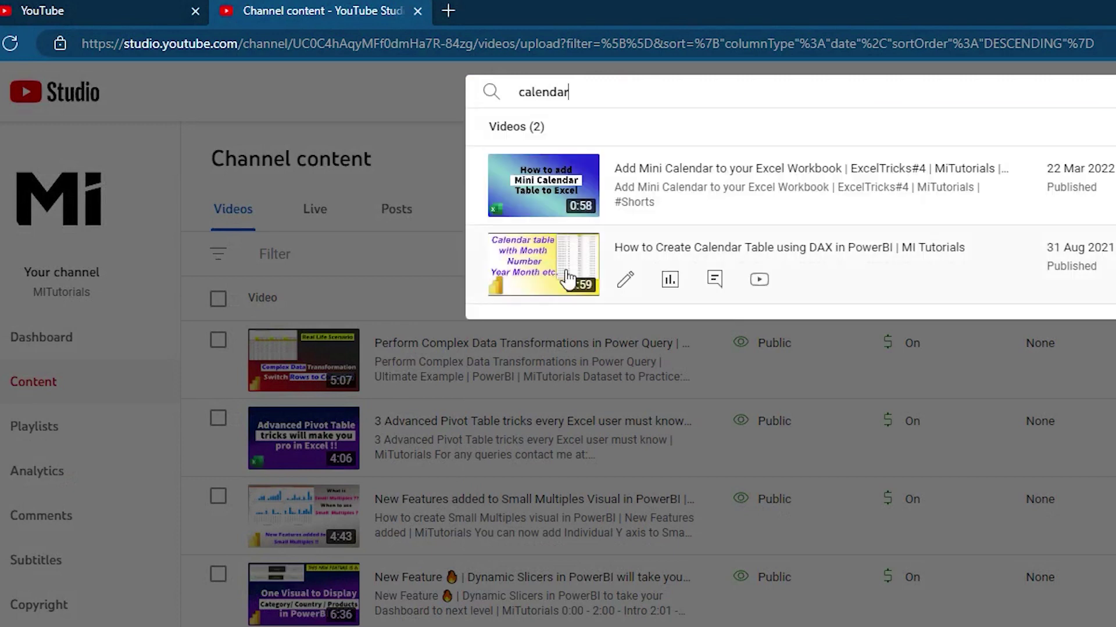
click(540, 277)
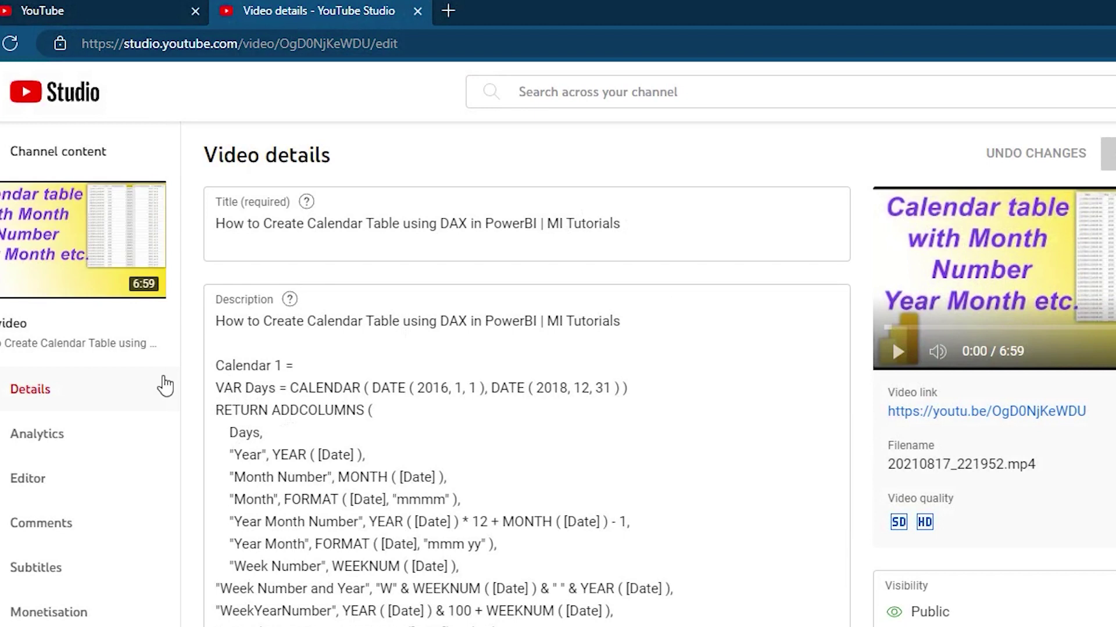
drag(215, 365, 502, 625)
key(ctrl+c)
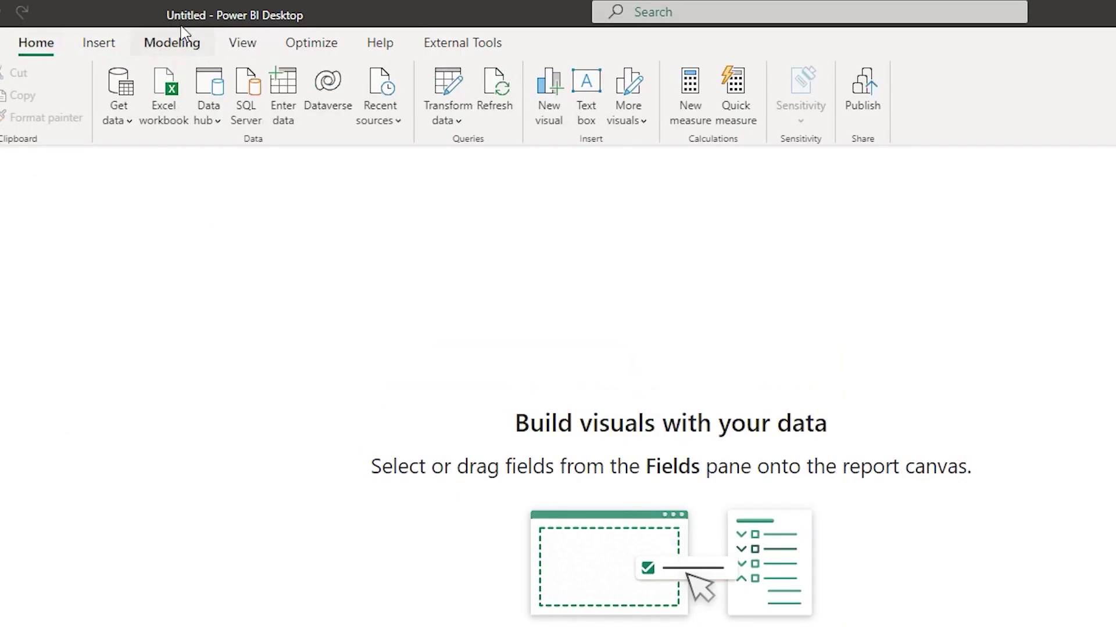
Create a new calculated table in the Power BI report from the copied Calendar 1 formula.
click(182, 43)
click(189, 119)
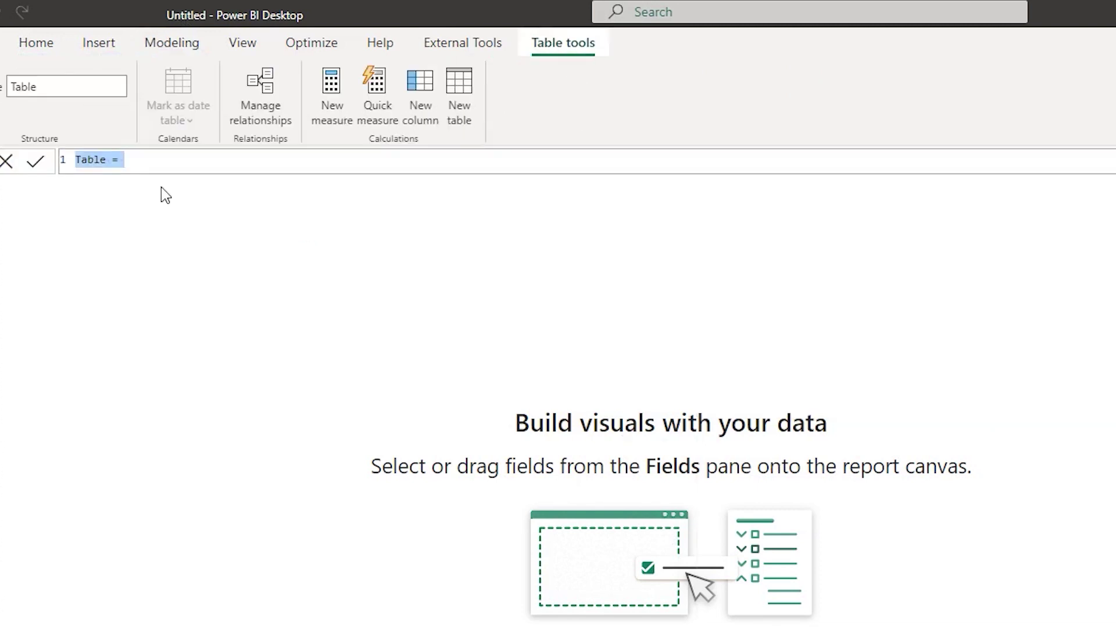
key(ctrl+v)
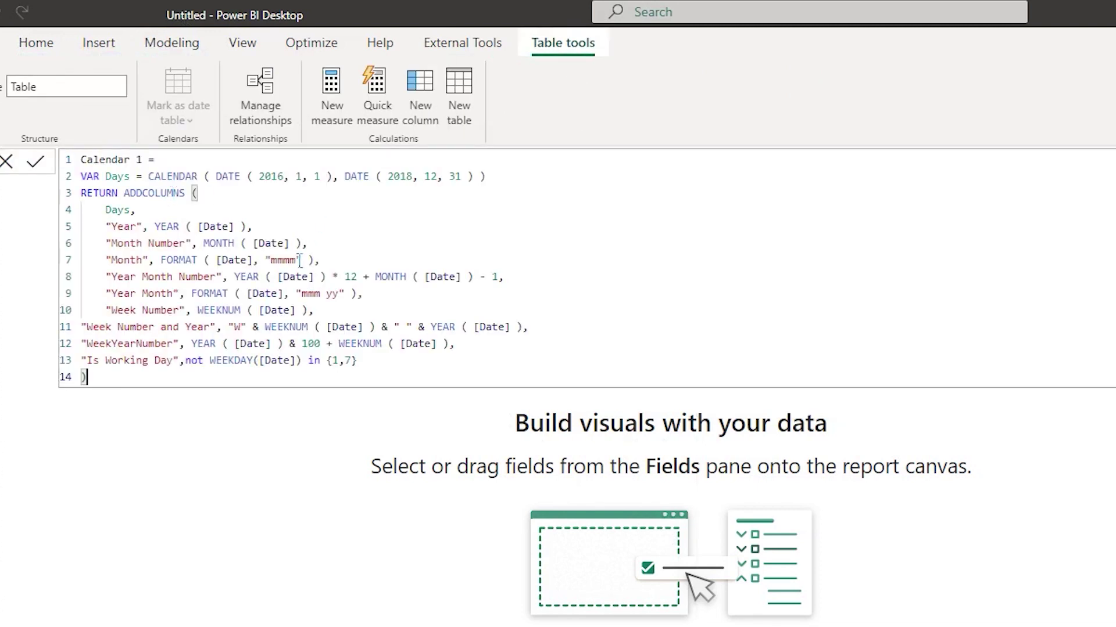
Define start_date as MIN and End_Date as MAX of HR_DataSet_Date_Slicer[Date] at the start of the Calendar 1 formula.
click(216, 165)
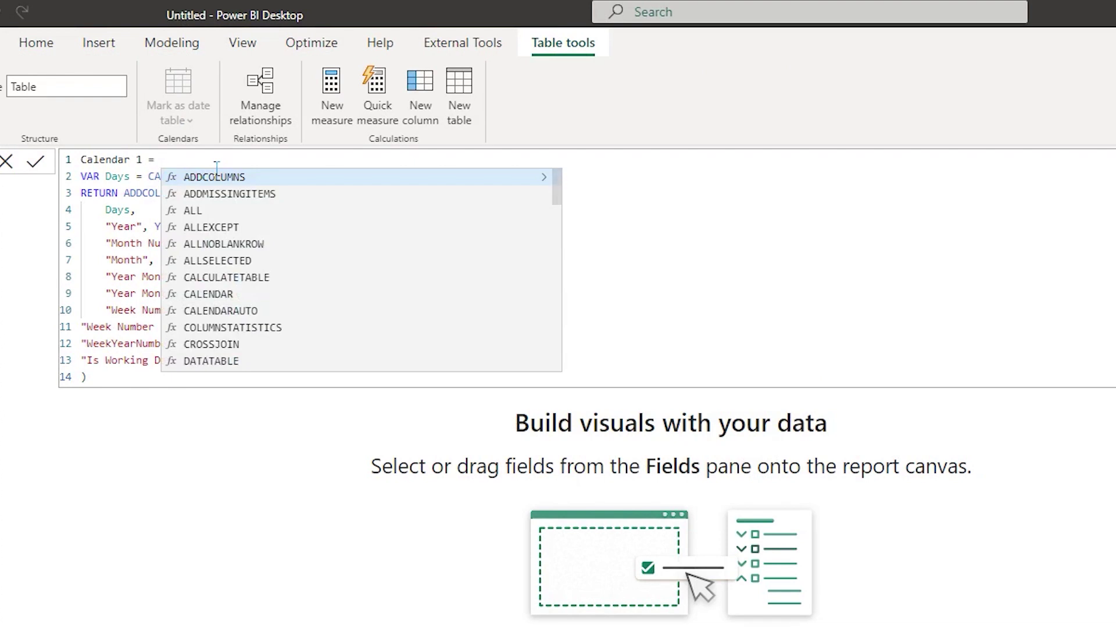
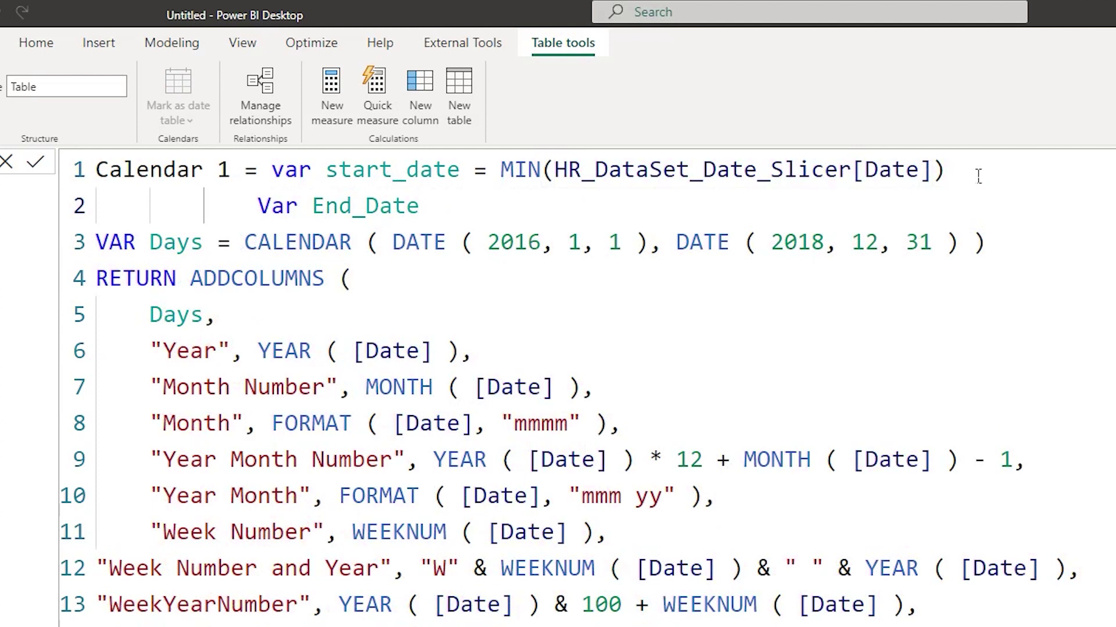
drag(979, 176, 542, 174)
key(ctrl+c)
click(513, 212)
text(Max)
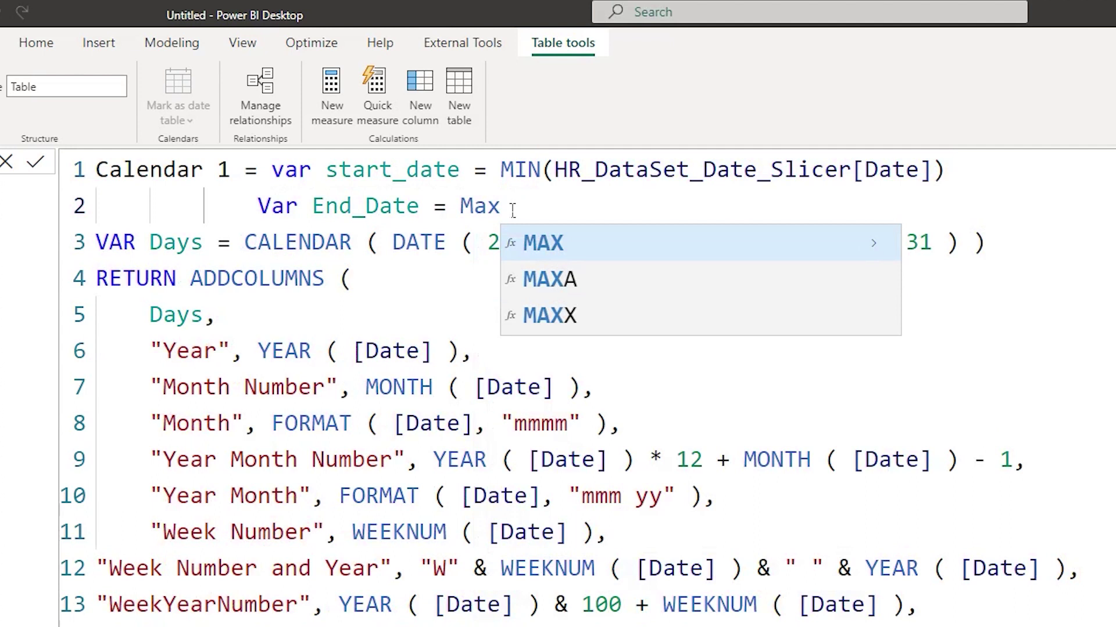
key(Tab)
key(ctrl+v)
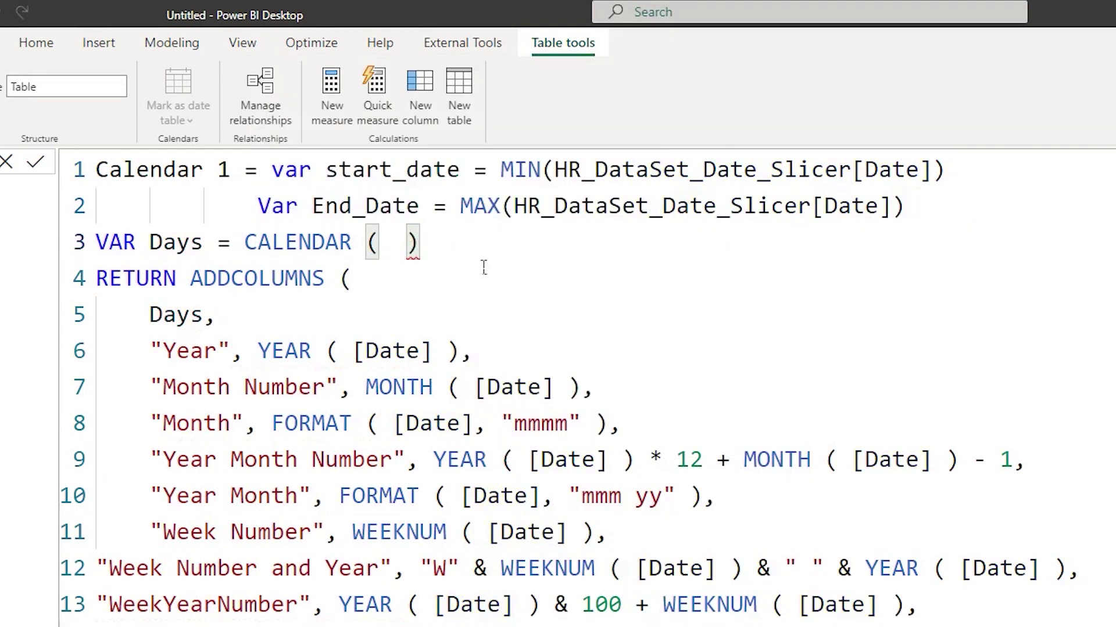
Set the CALENDAR range in the Days variable to start_date, End_Date and commit the table formula.
text(Start)
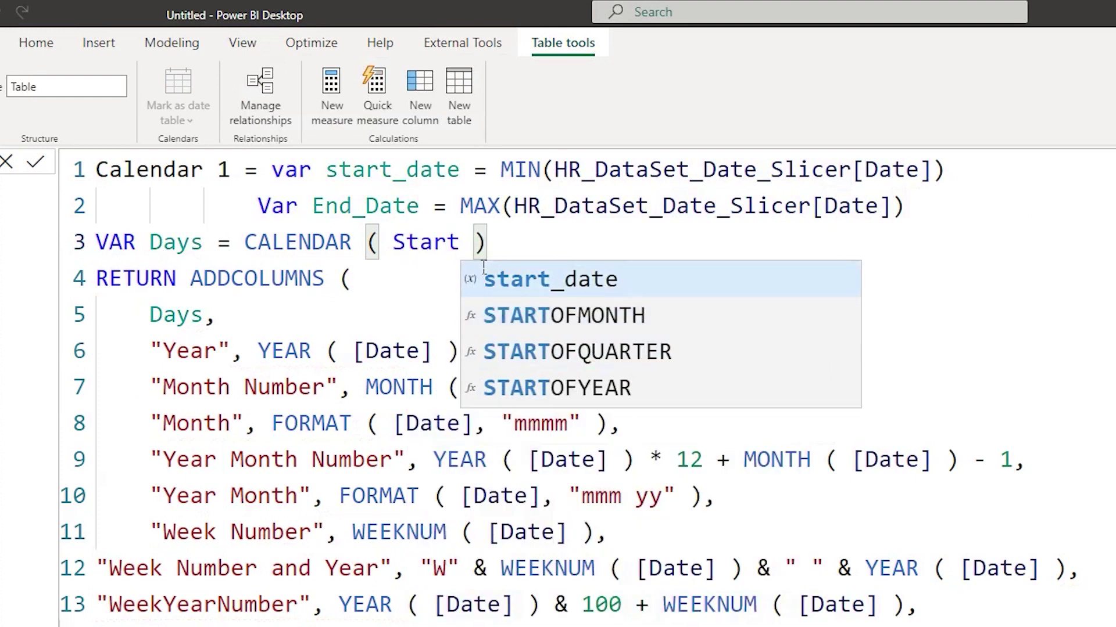
key(Tab)
text(, end)
key(Up)
key(Tab)
key(Right)
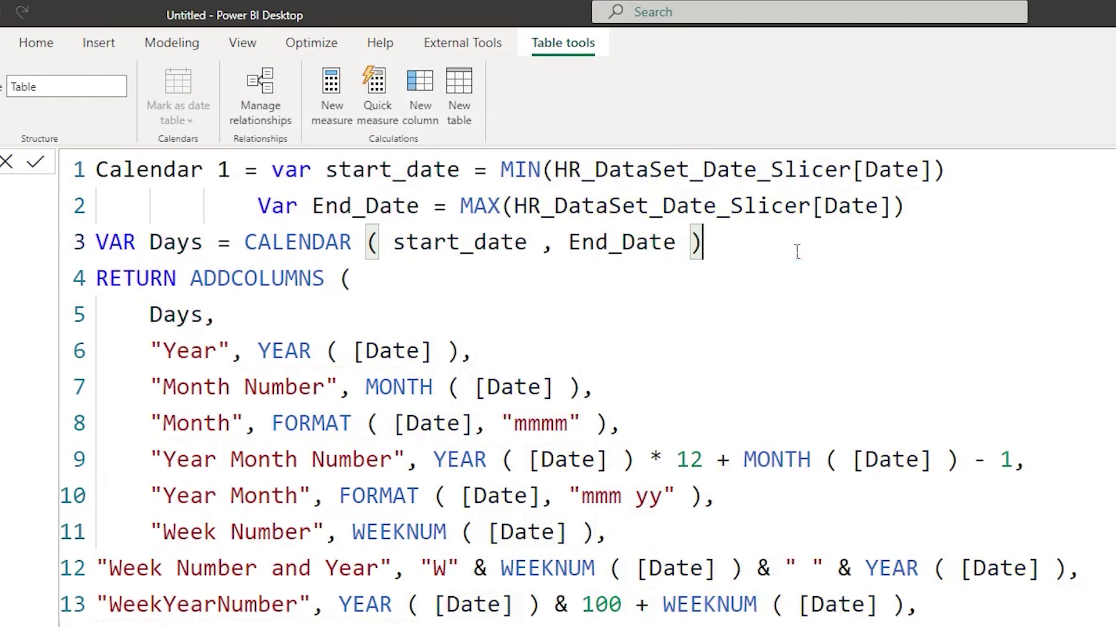
click(704, 279)
key(Return)
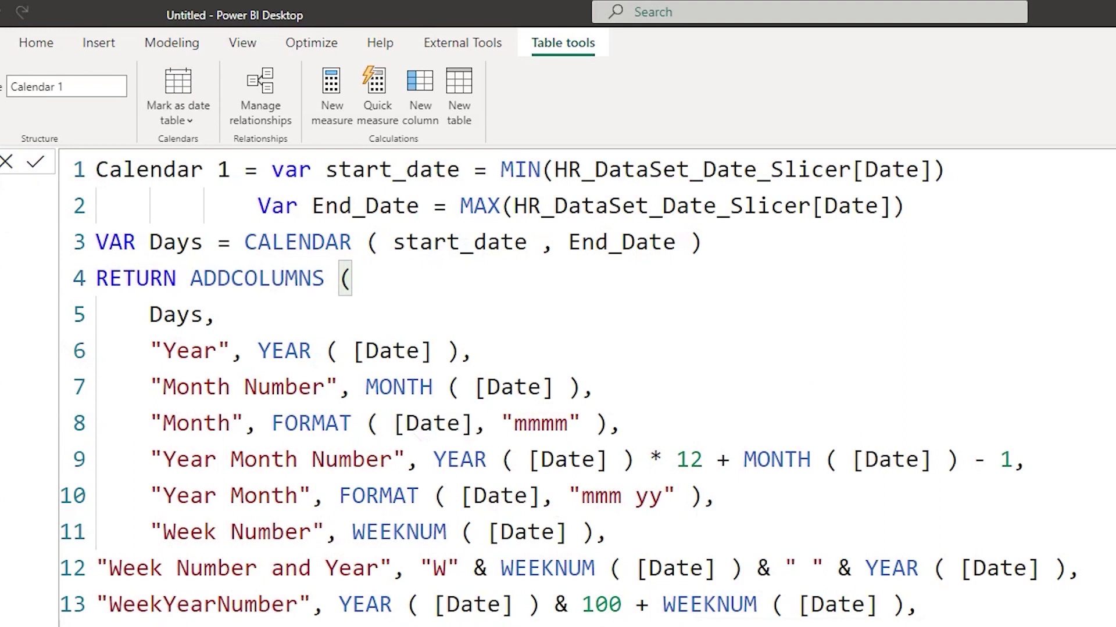
Show the new table's data and rename the table Calendar in its formula.
click(0, 200)
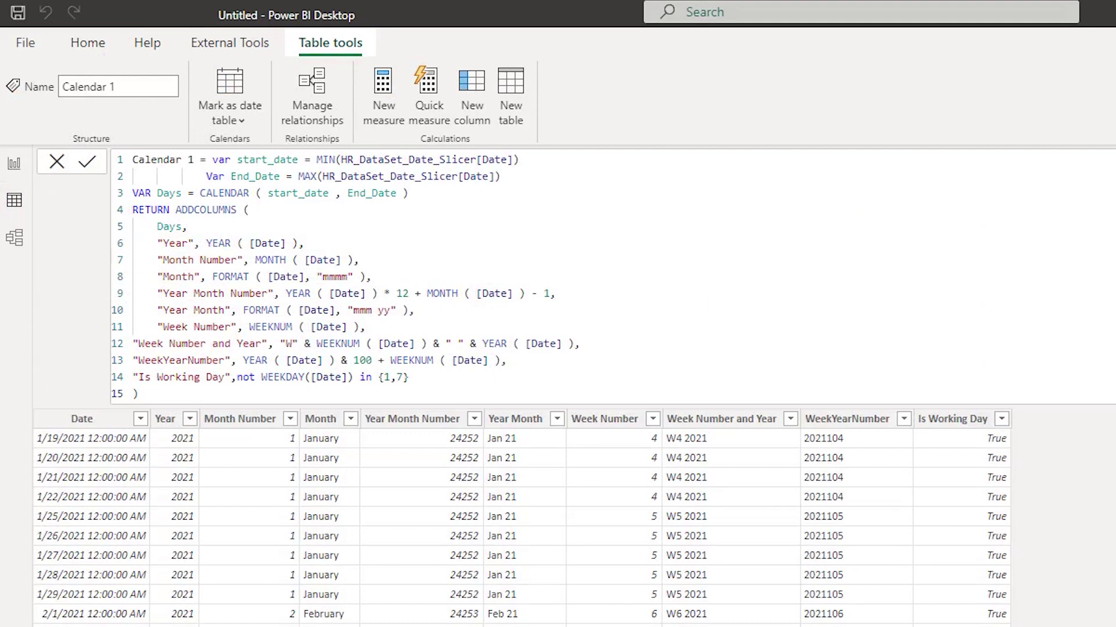
key(BackSpace)
key(BackSpace)
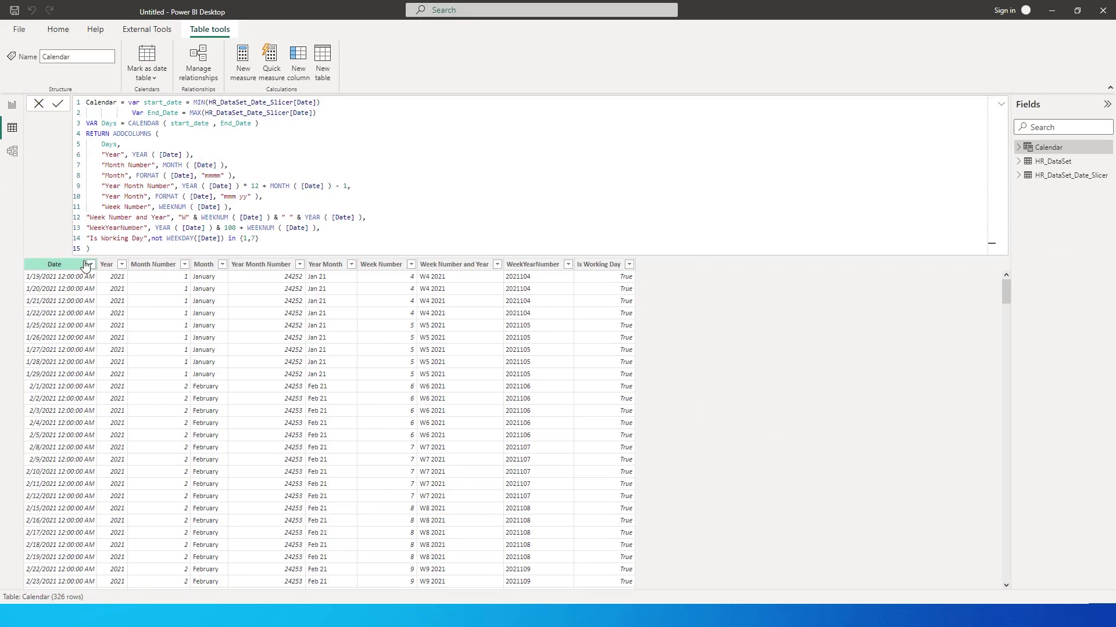
Check the first and last dates in the Calendar table's Date column filter list, leaving the filter unchanged.
click(91, 265)
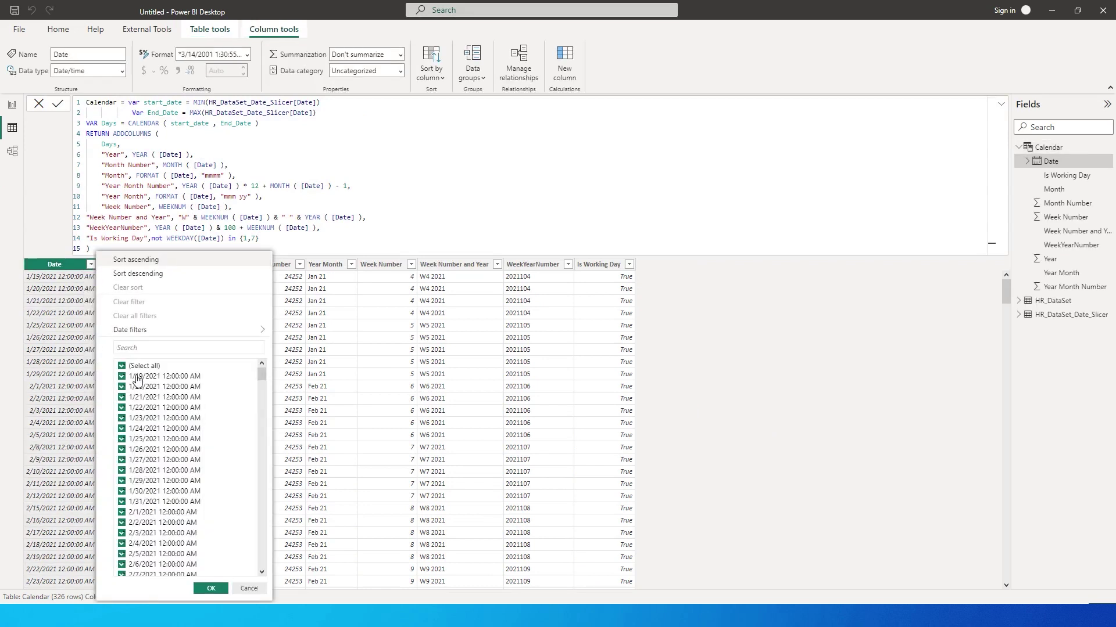
drag(261, 376, 261, 567)
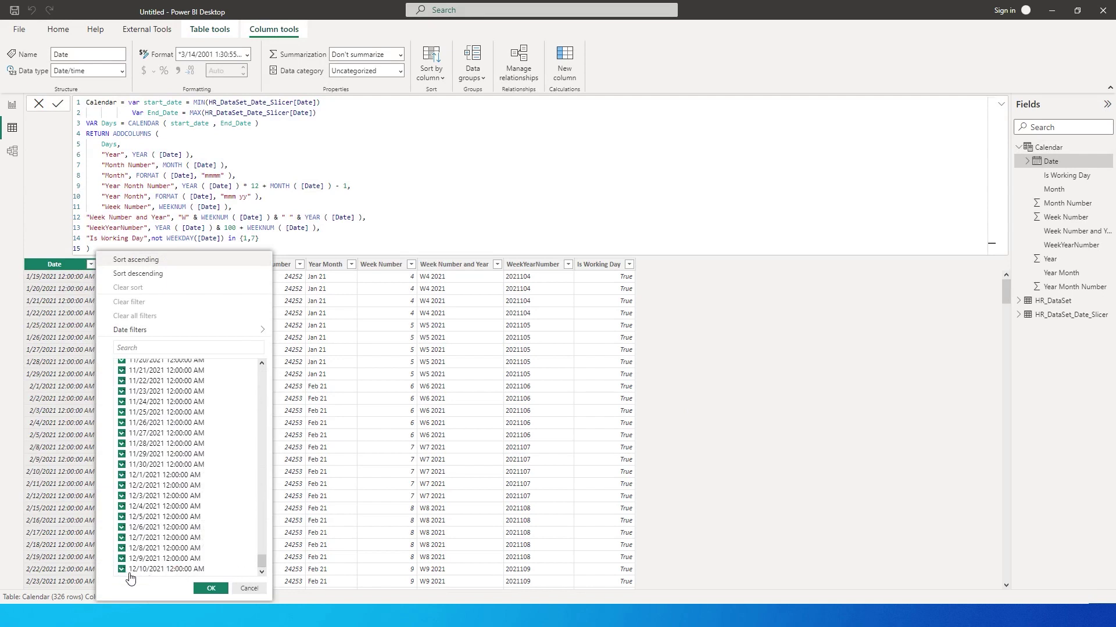
click(249, 588)
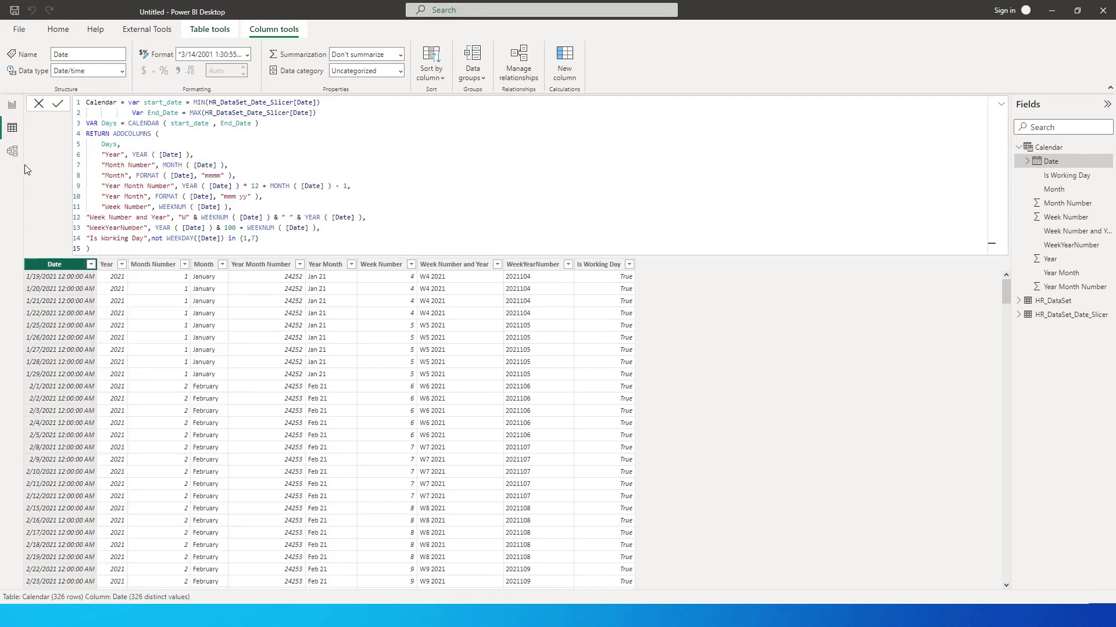
In the model, relate the Date column of HR_DataSet_Date_Slicer to the Date column of Calendar.
click(15, 156)
drag(368, 239, 372, 352)
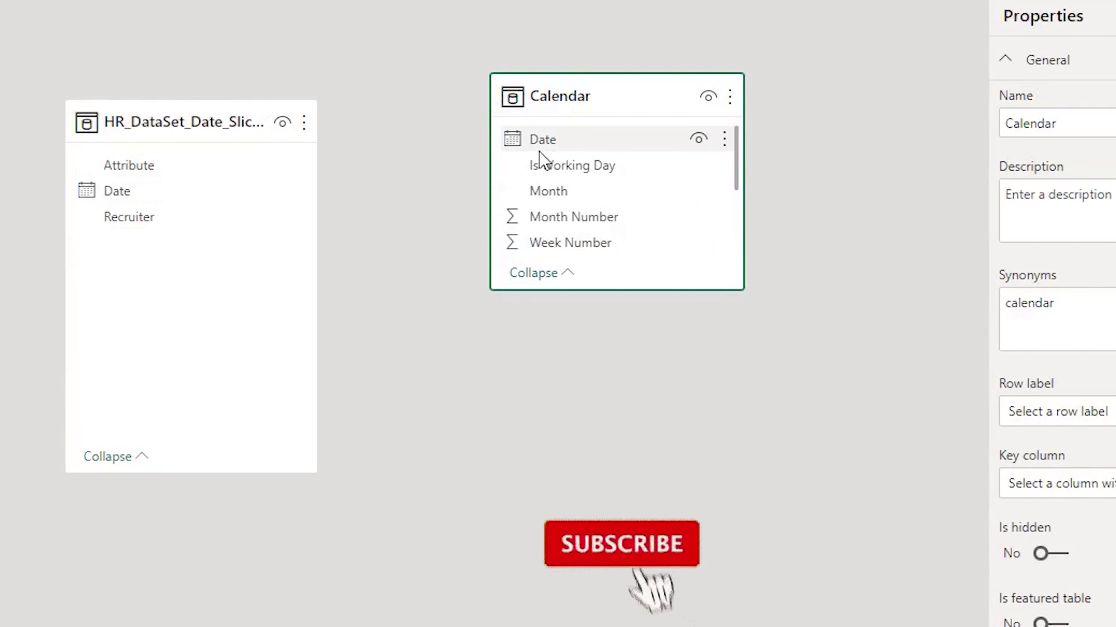
drag(171, 202, 548, 142)
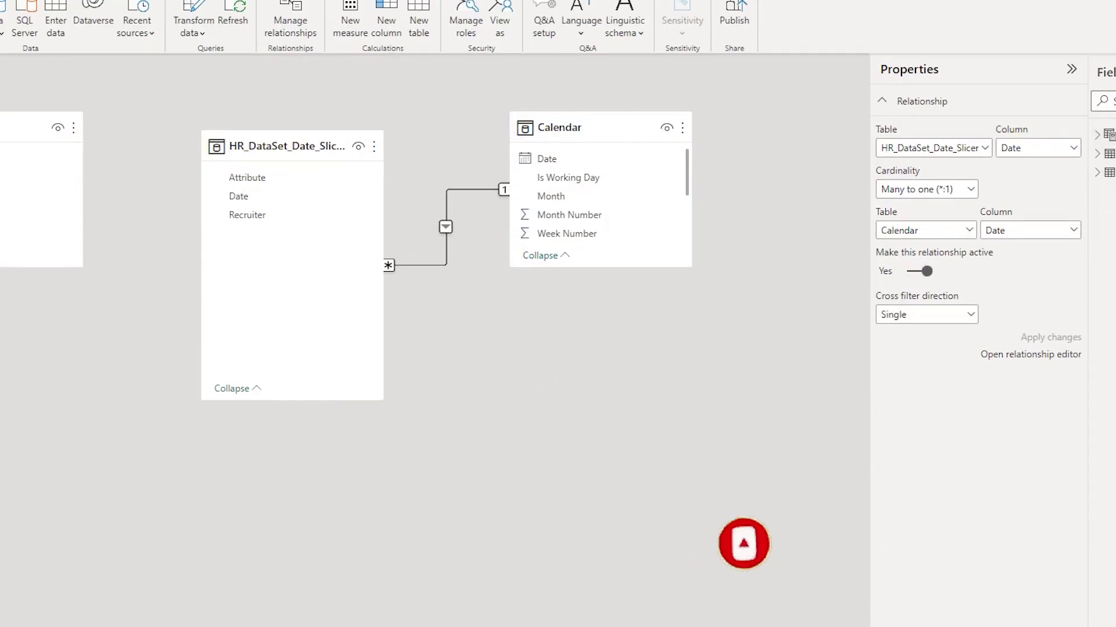
Add a wide timeline slicer to the report page and assign Calendar's Date field to its Time.
click(13, 105)
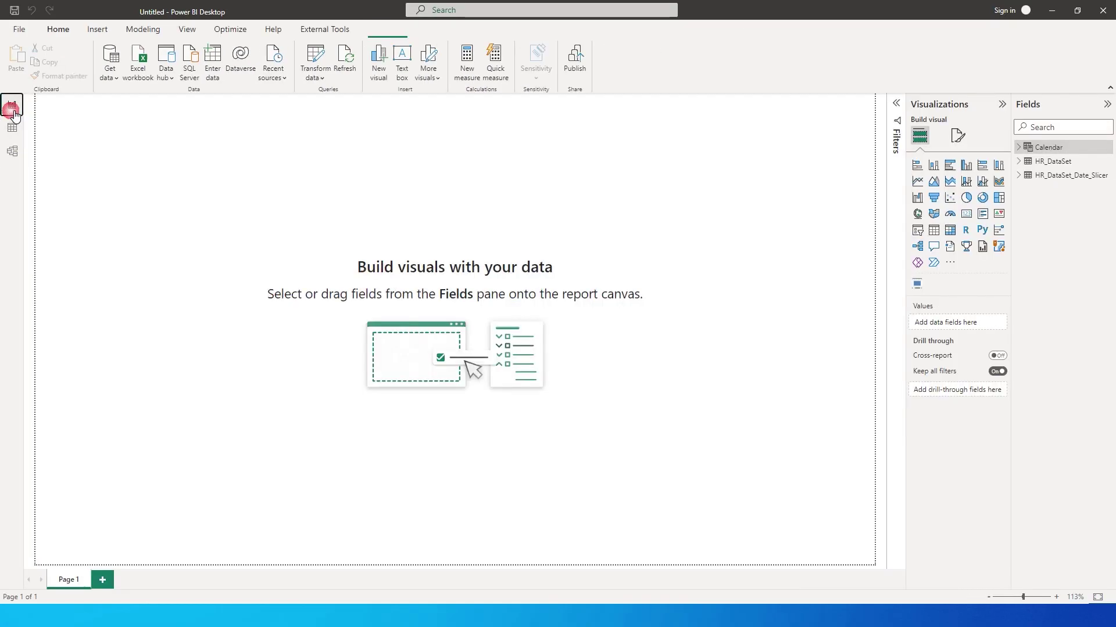
click(918, 285)
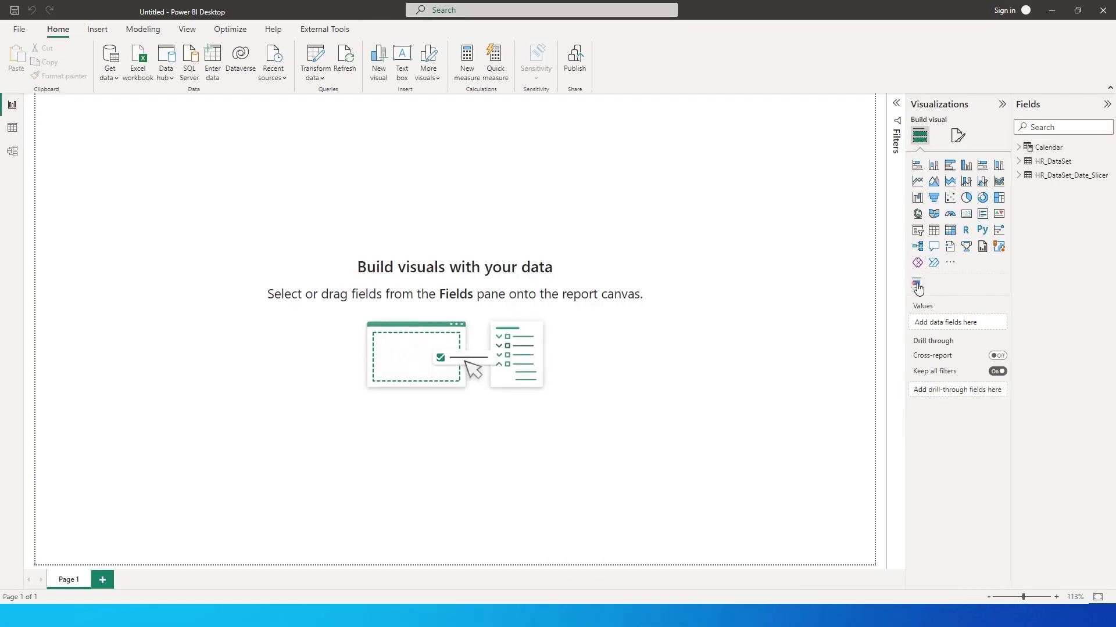
drag(191, 213, 295, 217)
drag(332, 288, 517, 199)
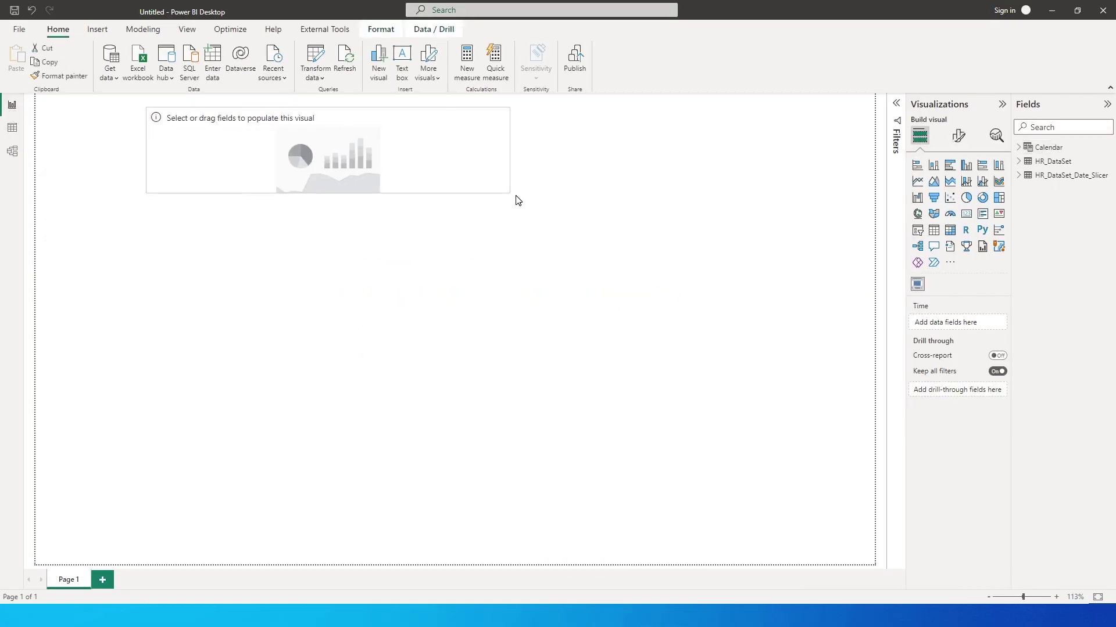
drag(367, 170, 357, 218)
click(1019, 147)
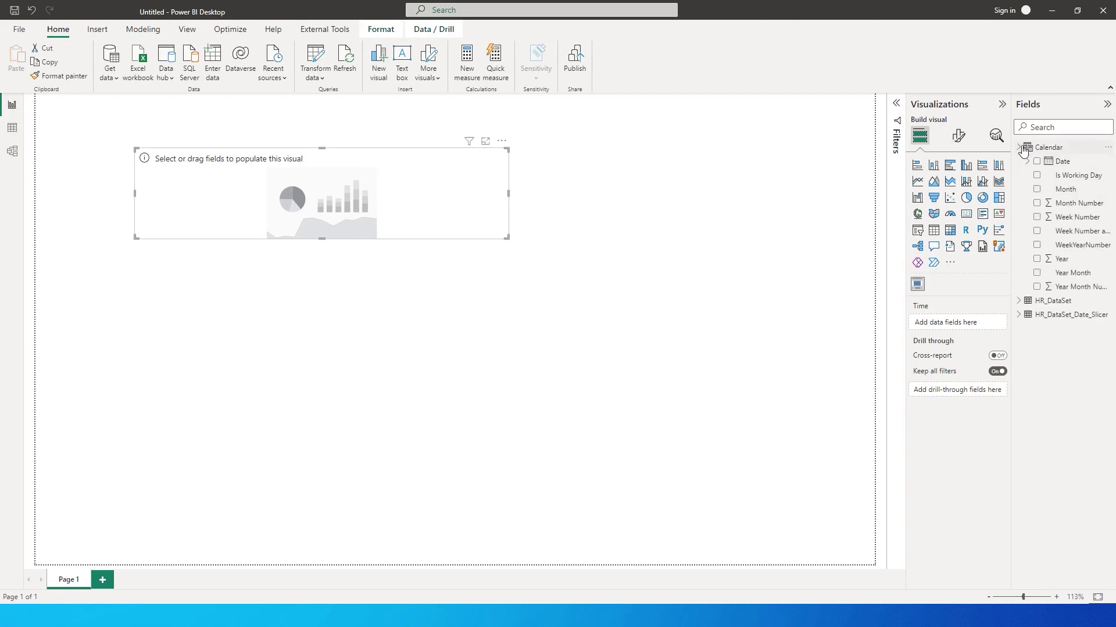
drag(1055, 162, 958, 326)
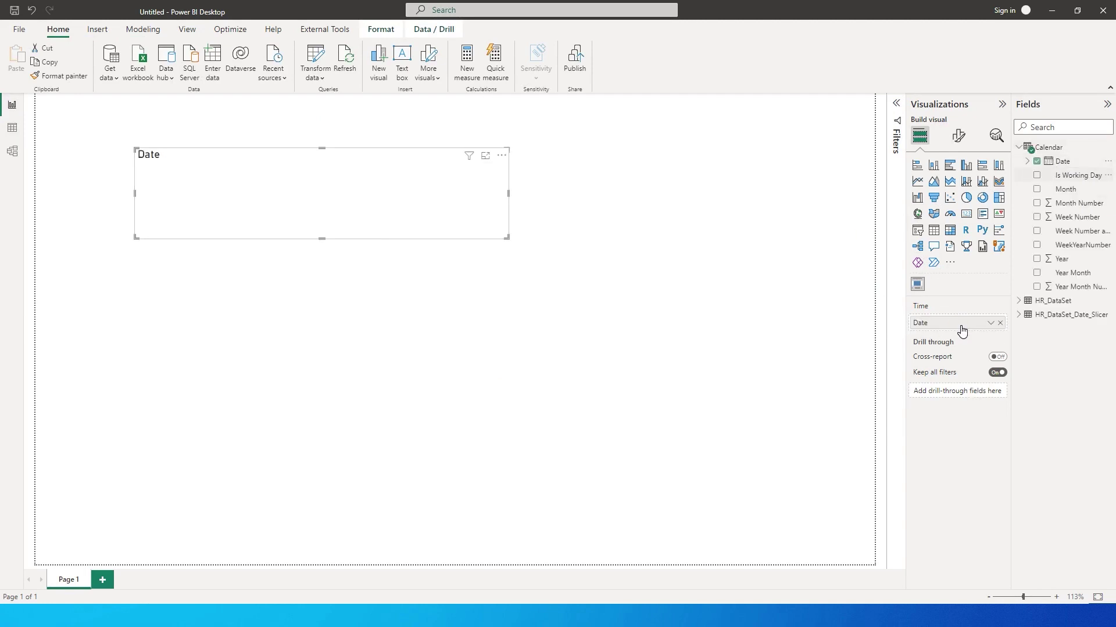
Make the timeline slicer taller, set its granularity to Month and move it to the page's upper-left corner.
drag(321, 247, 322, 312)
click(155, 172)
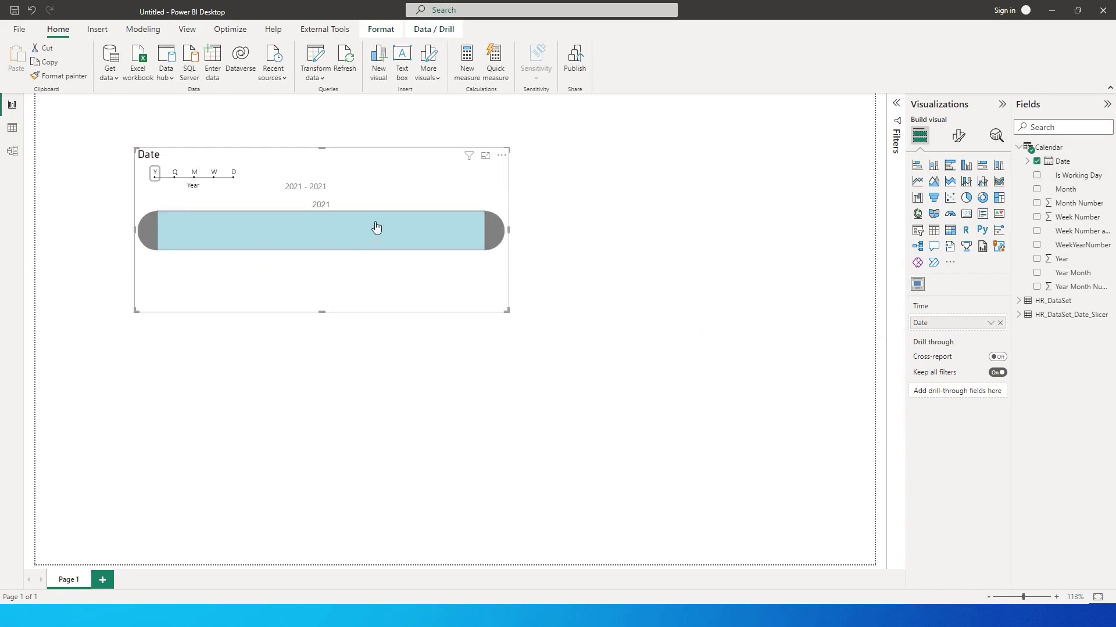
click(194, 173)
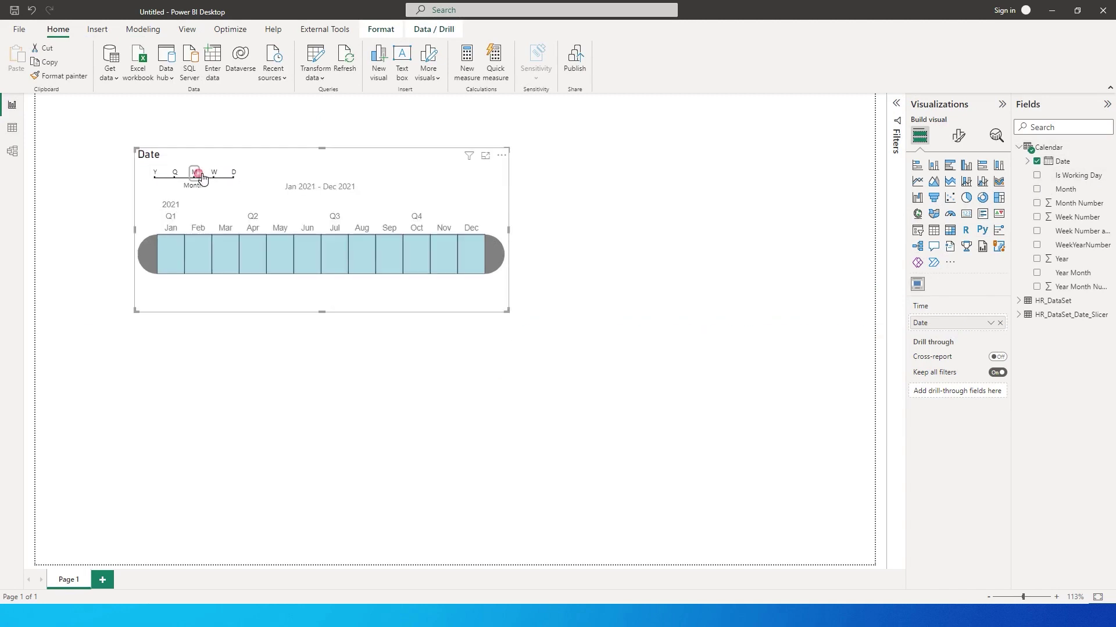
drag(347, 166, 260, 117)
click(568, 217)
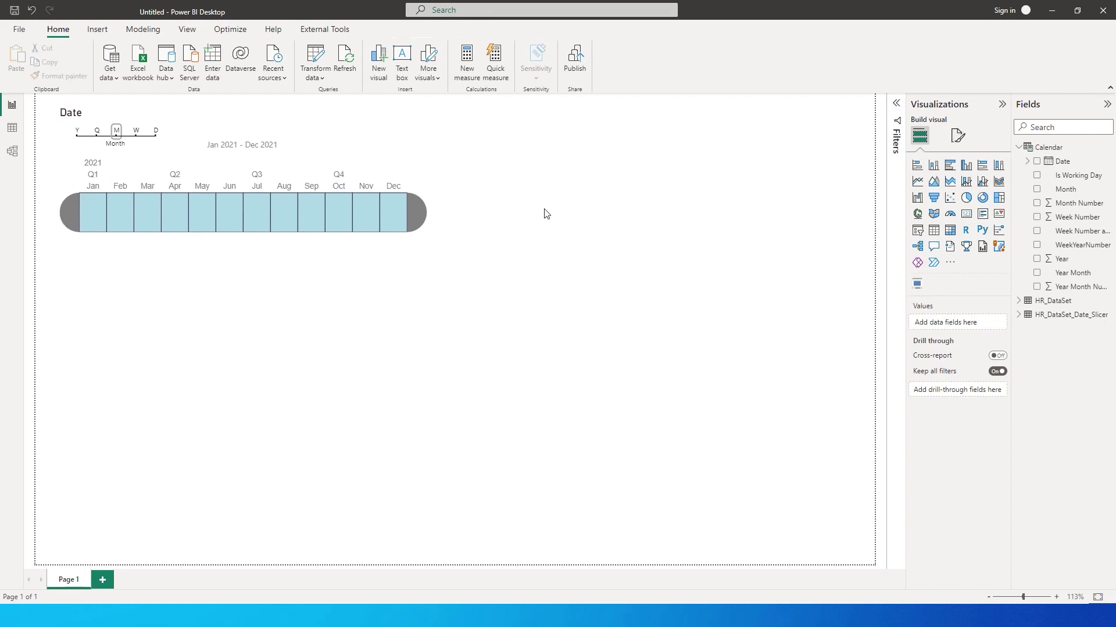
Add a card visual and place it below the timeline slicer at a reduced size.
click(966, 214)
drag(313, 364, 399, 354)
drag(520, 437, 422, 419)
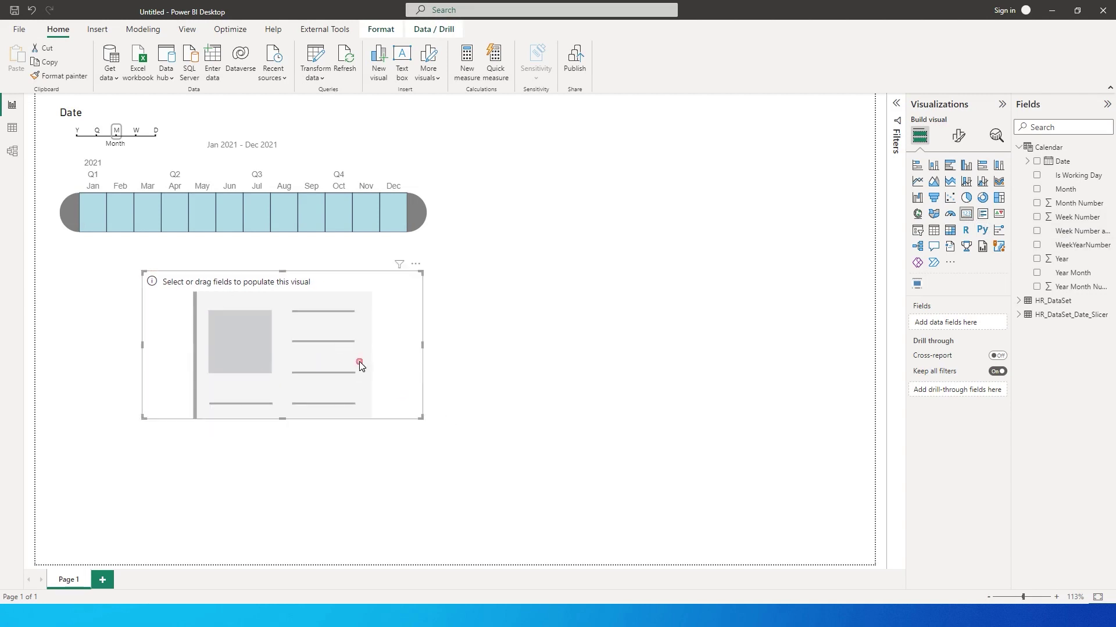
Filter the card on the HR_DataSet_Date_Slicer Attribute field to show only Hired.
click(897, 120)
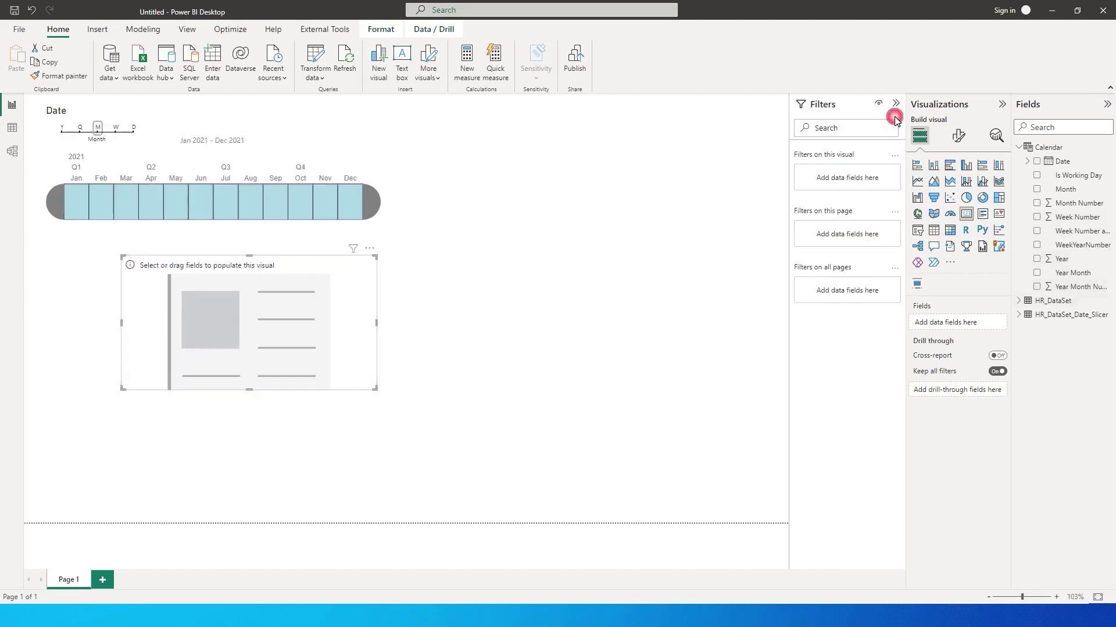
click(1019, 148)
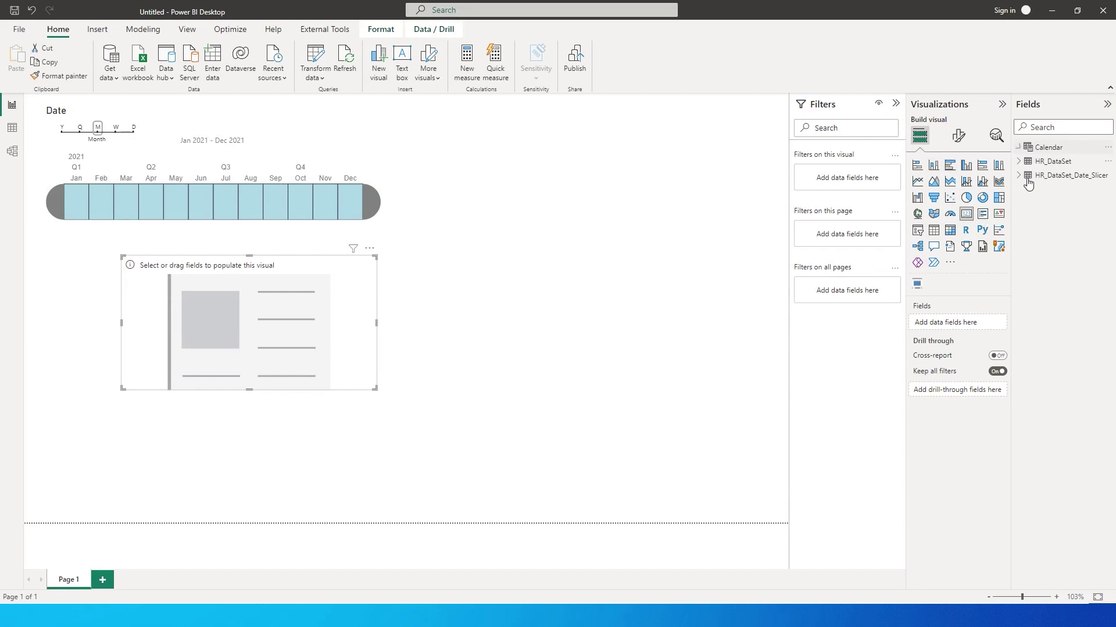
click(1023, 177)
drag(1066, 190, 847, 178)
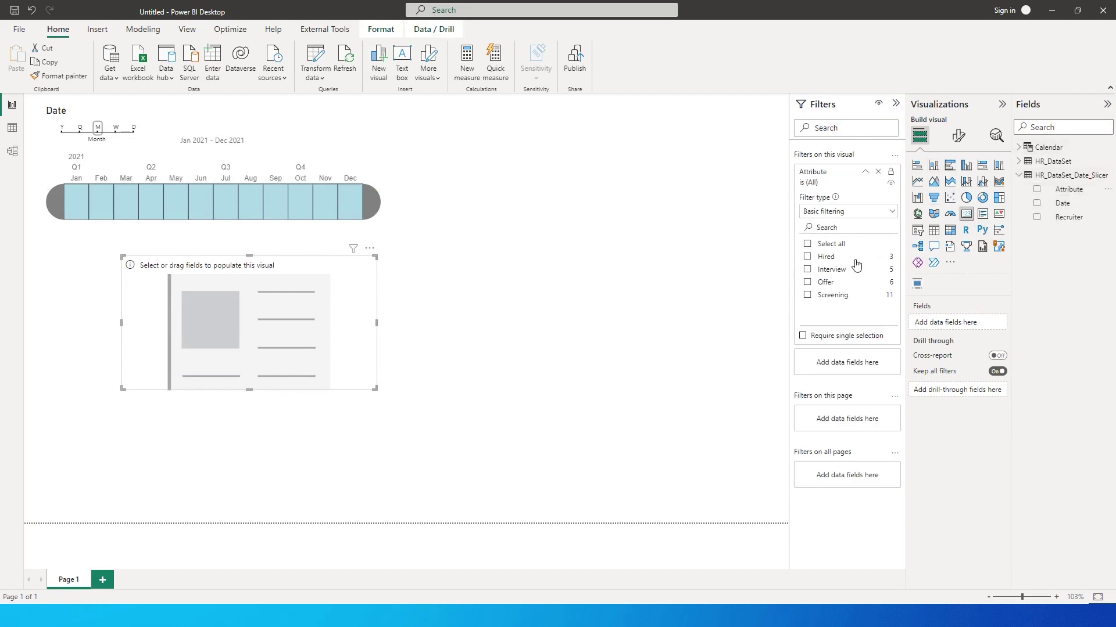
click(830, 258)
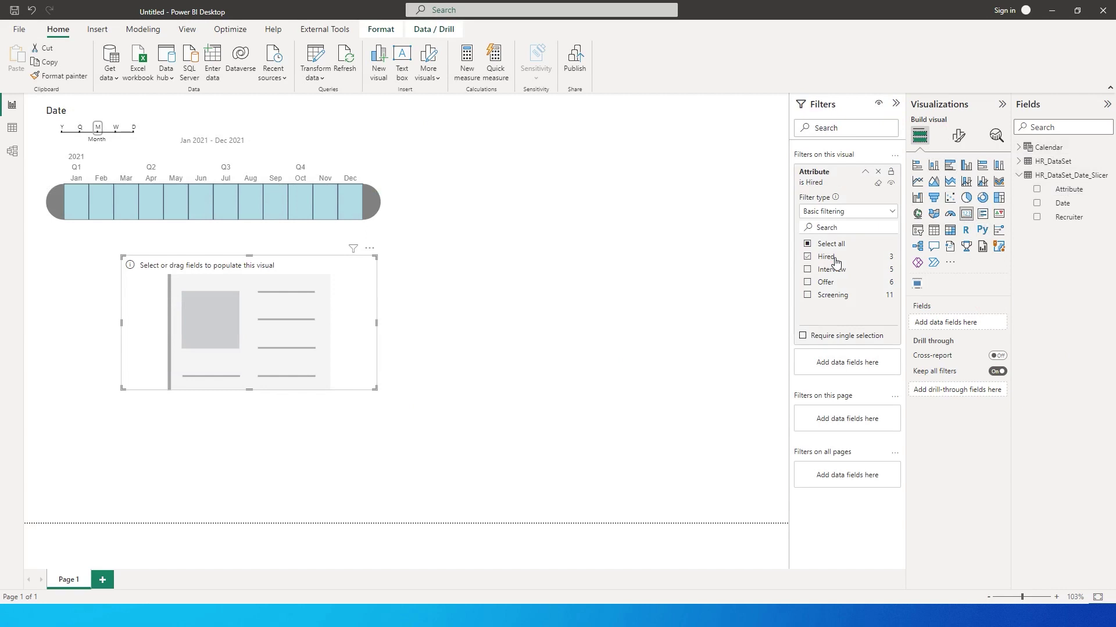
Show the count of Recruiter in the card and rename the value Hired.
drag(1078, 224, 958, 323)
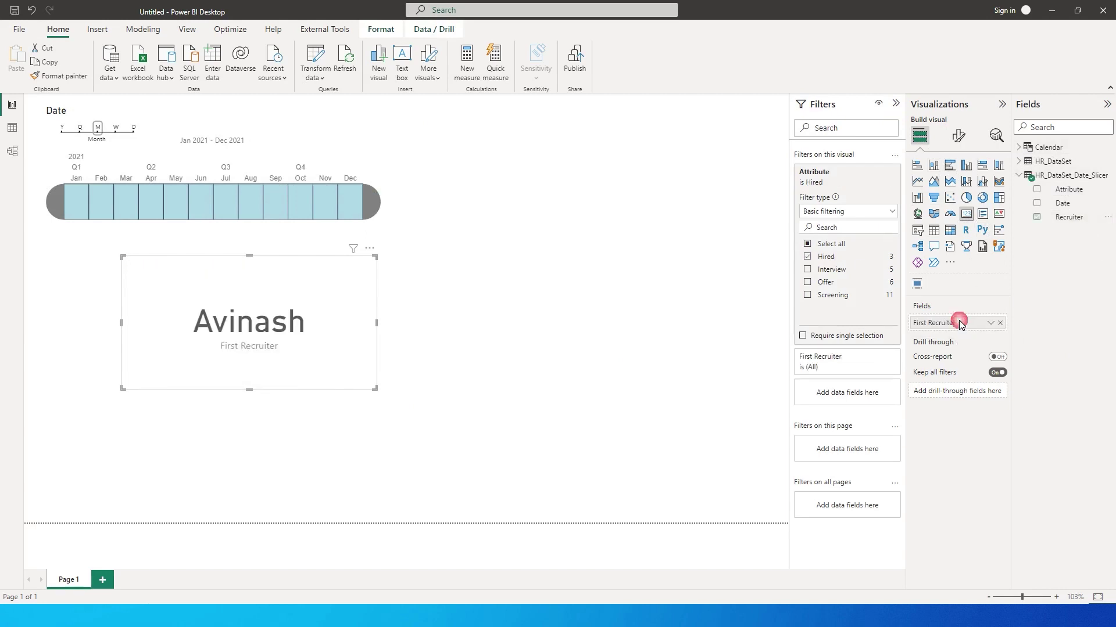
click(991, 324)
click(1046, 396)
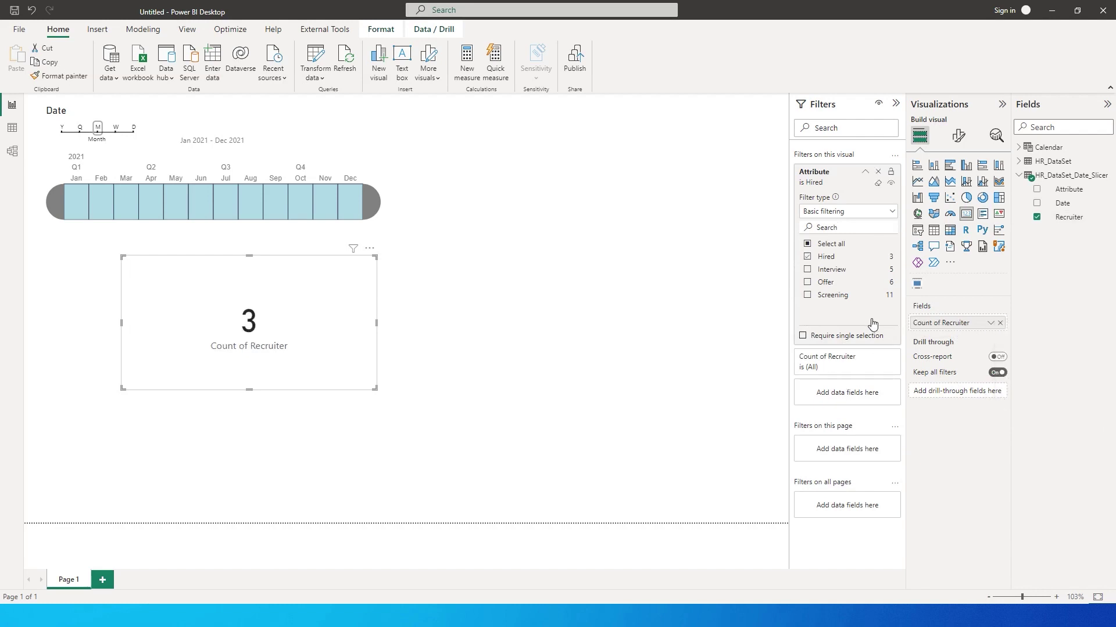
double_click(950, 324)
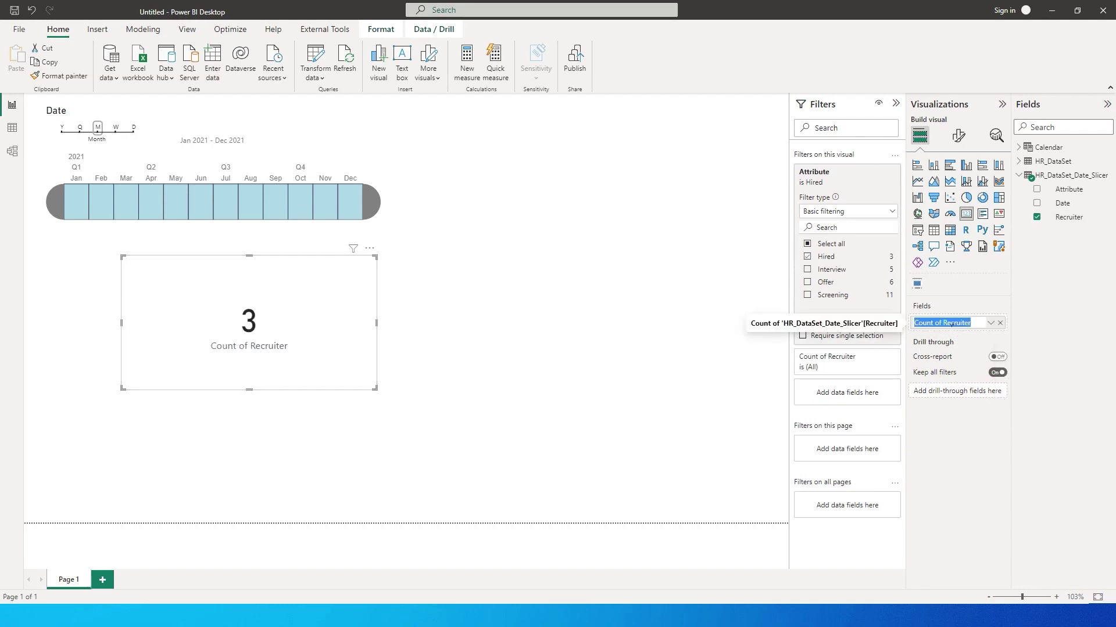
text(Hired)
key(Return)
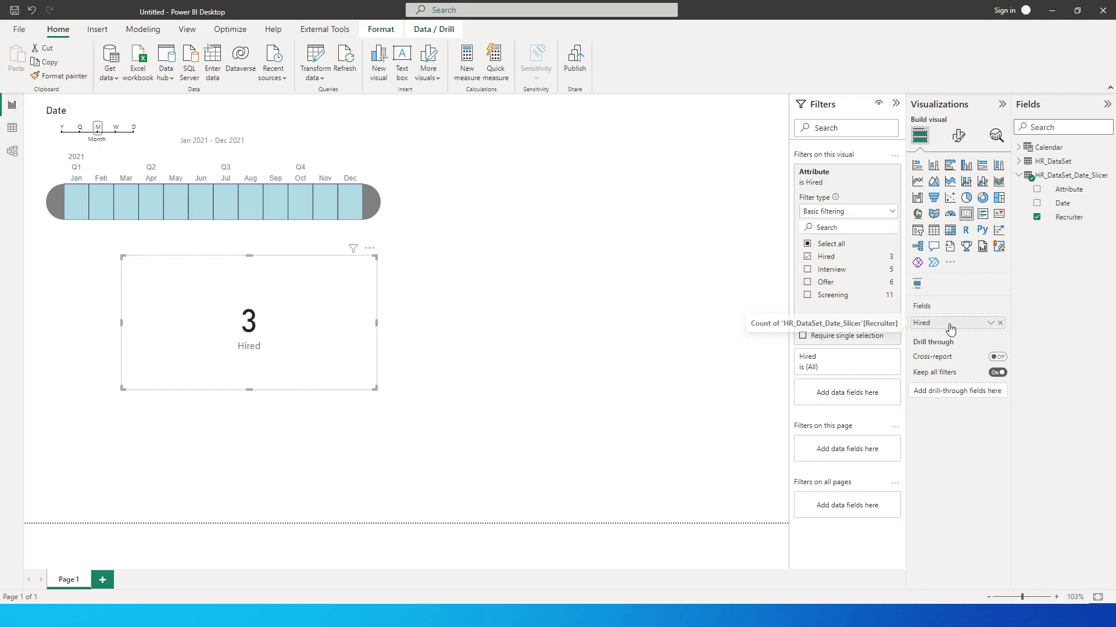
Shrink the Hired card and duplicate it to form a row of four cards below the timeline slicer.
drag(127, 262, 212, 290)
drag(302, 326, 259, 323)
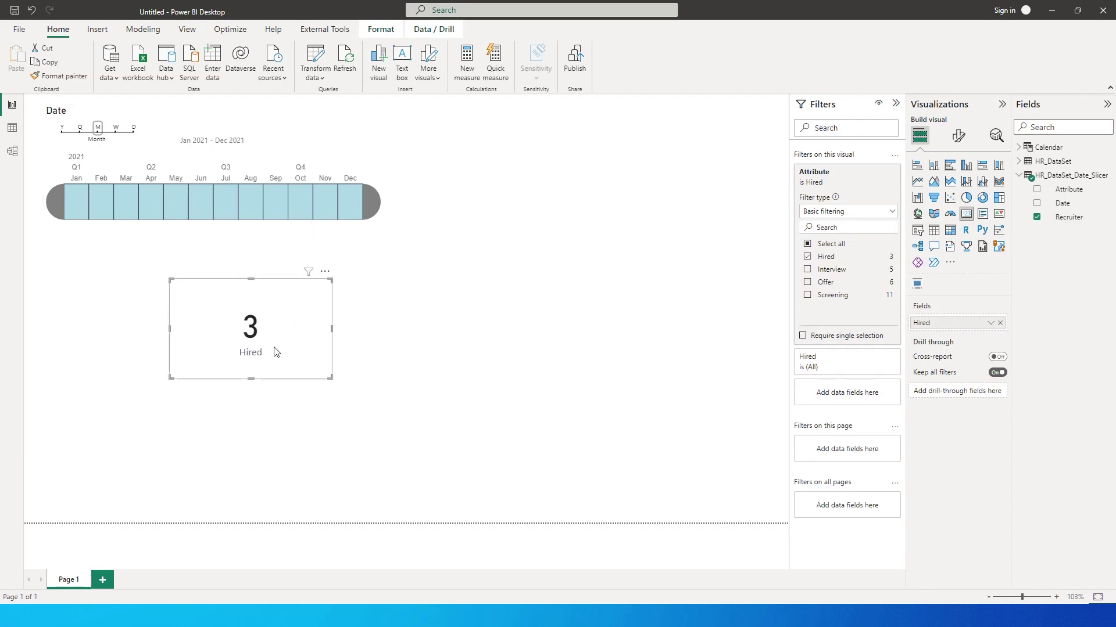
drag(301, 356, 675, 341)
key(ctrl+c)
key(ctrl+v)
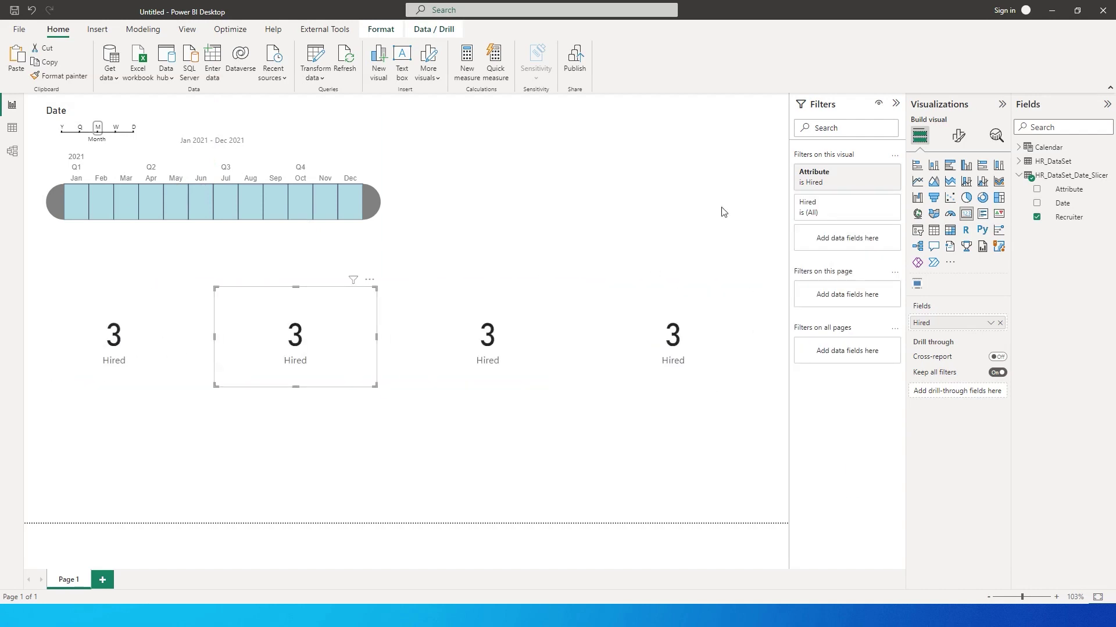
Change the second card's Attribute filter so that it includes only Interview.
click(806, 177)
click(825, 256)
click(832, 269)
Change the third card's Attribute filter so that it includes only Offer.
click(418, 349)
click(830, 183)
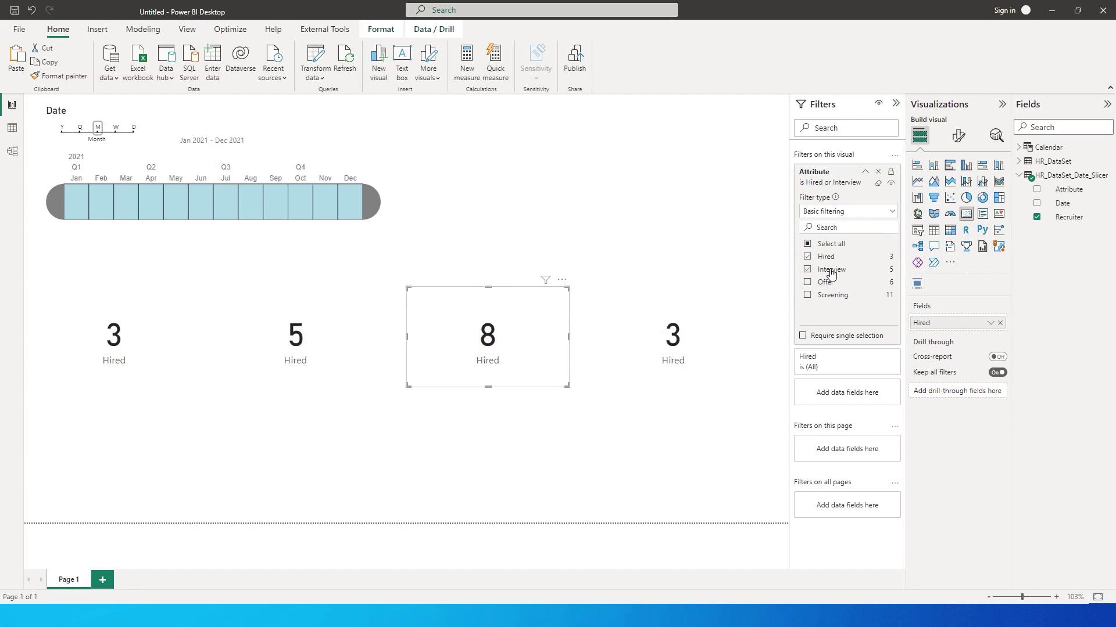
click(830, 256)
click(830, 270)
click(825, 282)
Change the fourth card's Attribute filter so that it includes only Screening.
click(747, 319)
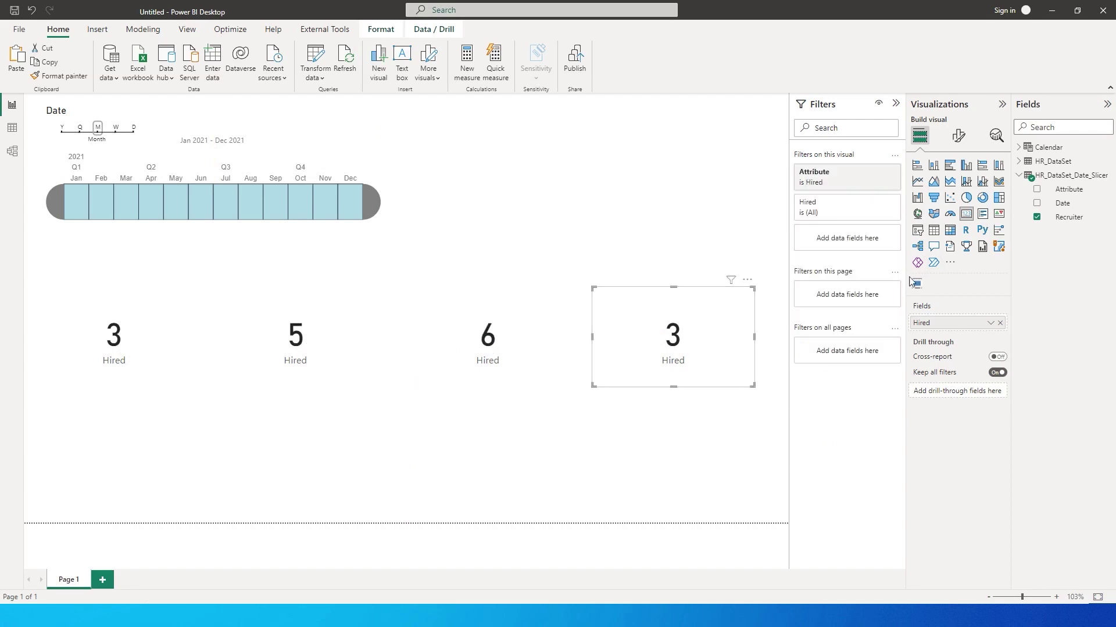
click(842, 184)
click(832, 295)
click(825, 257)
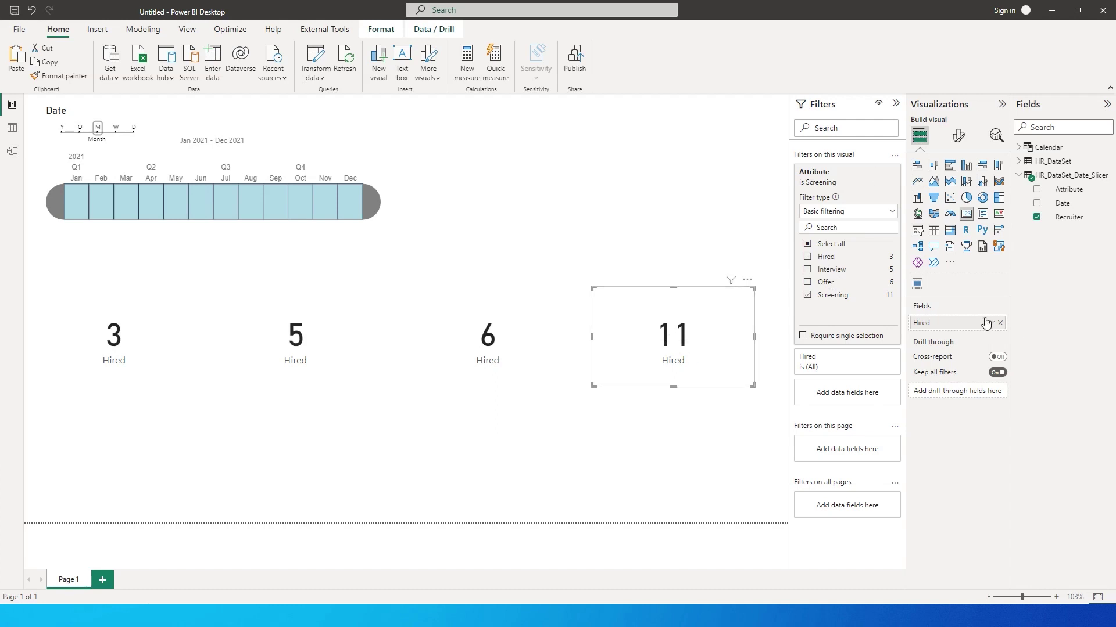
Rename the value field of the fourth card to Screening.
double_click(954, 323)
text(Screeni)
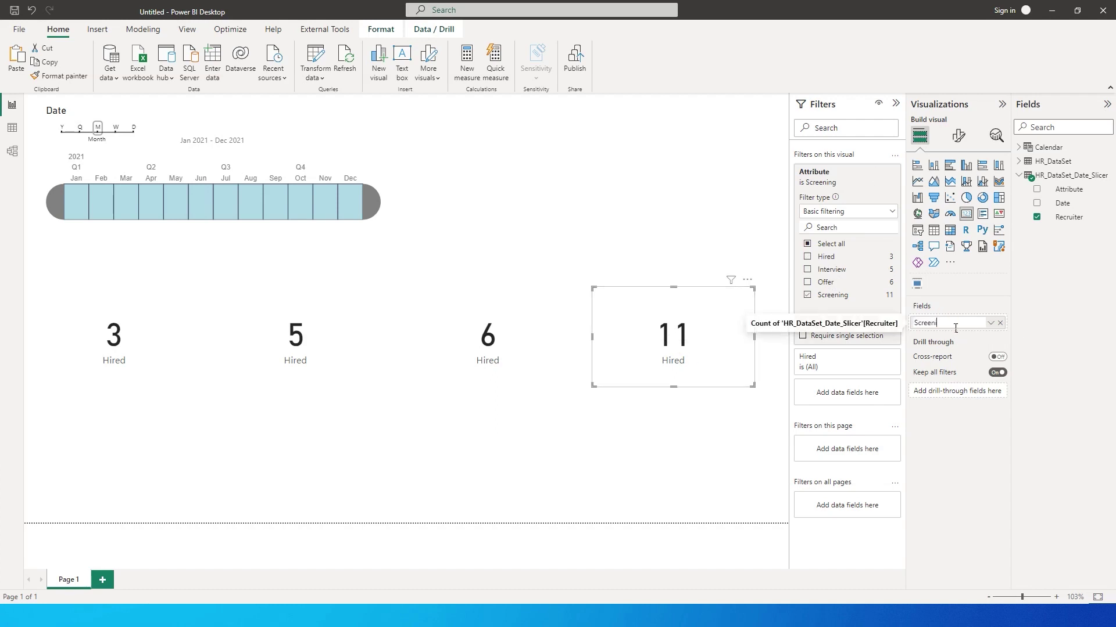
text(ng)
key(Return)
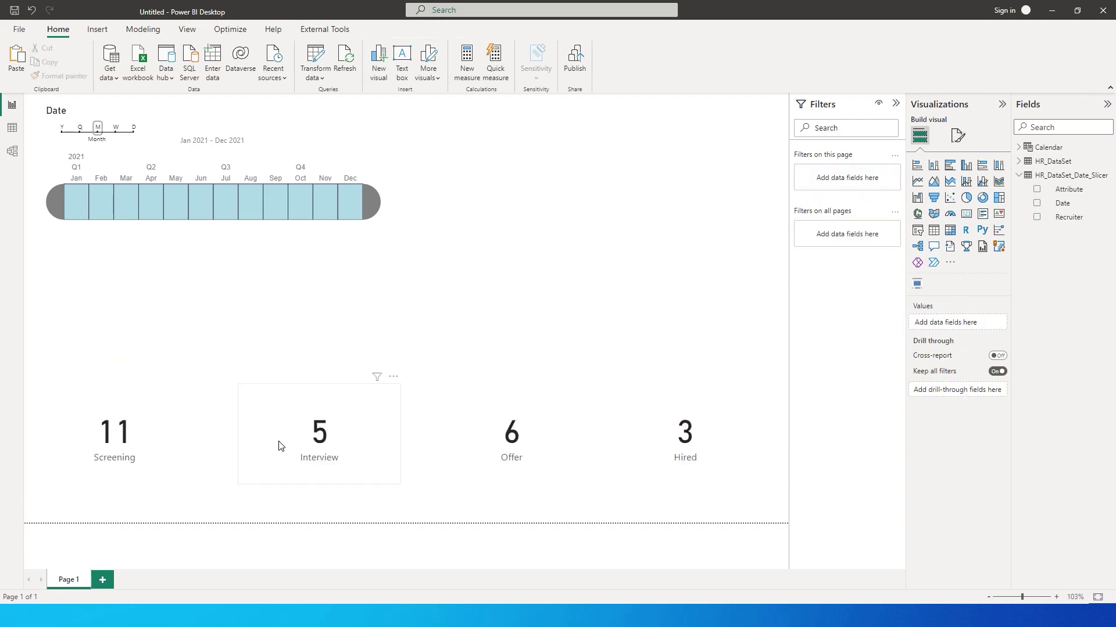
Check the Screening, Interview, Offer and Hired cards, and limit the timeline slicer to March 2021.
click(130, 462)
click(323, 461)
click(548, 461)
click(668, 461)
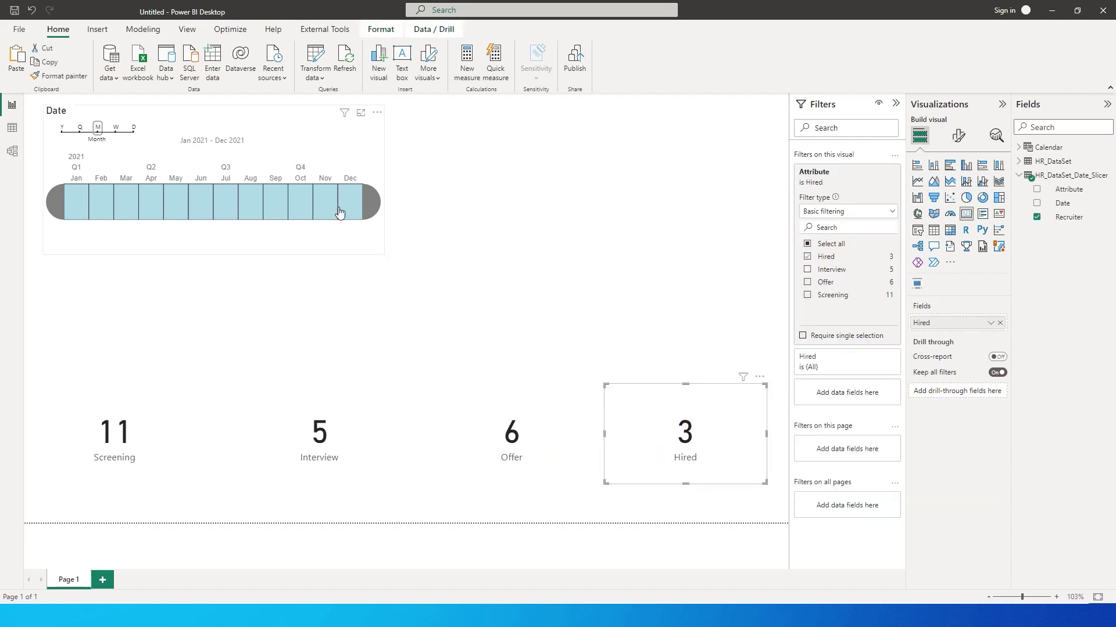
click(130, 209)
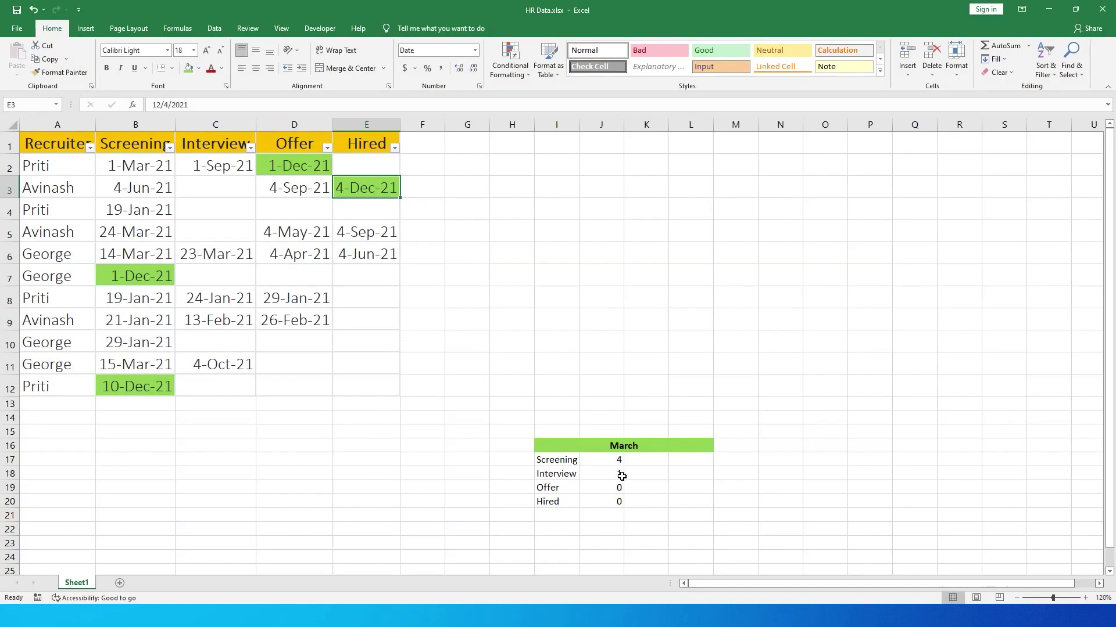
Switch to the HR Data workbook in Excel and examine the March summary for Screening, Interview, Offer and Hired.
drag(604, 473, 601, 501)
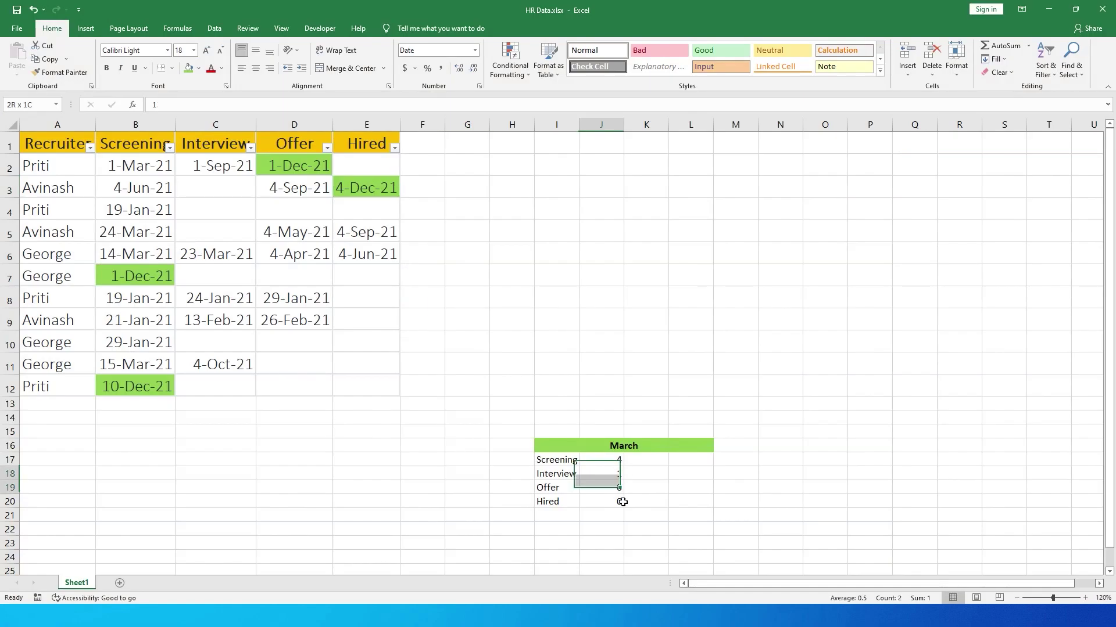
click(624, 460)
click(616, 475)
key(Down)
click(619, 505)
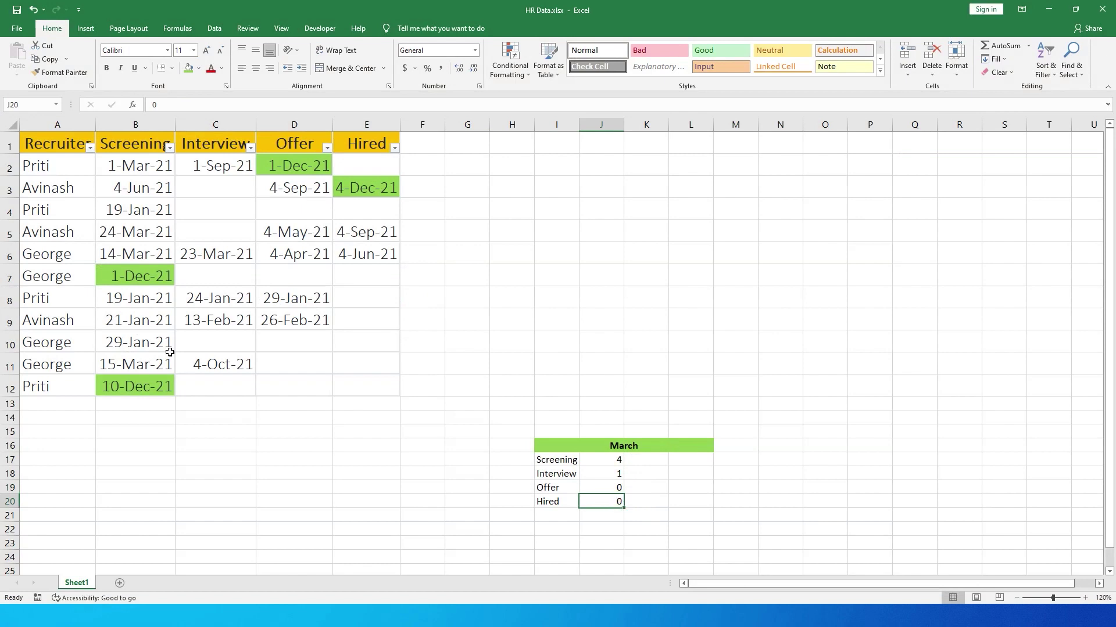
Examine the green-highlighted December dates in the Screening, Offer and Hired columns of the source data.
click(156, 282)
click(157, 364)
click(158, 386)
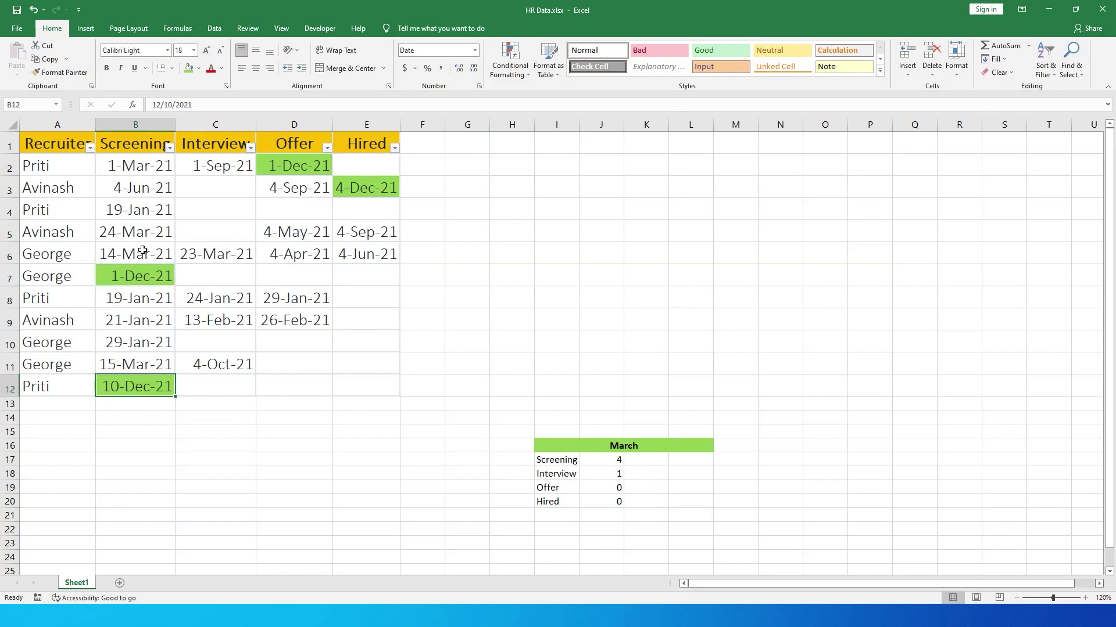
click(319, 165)
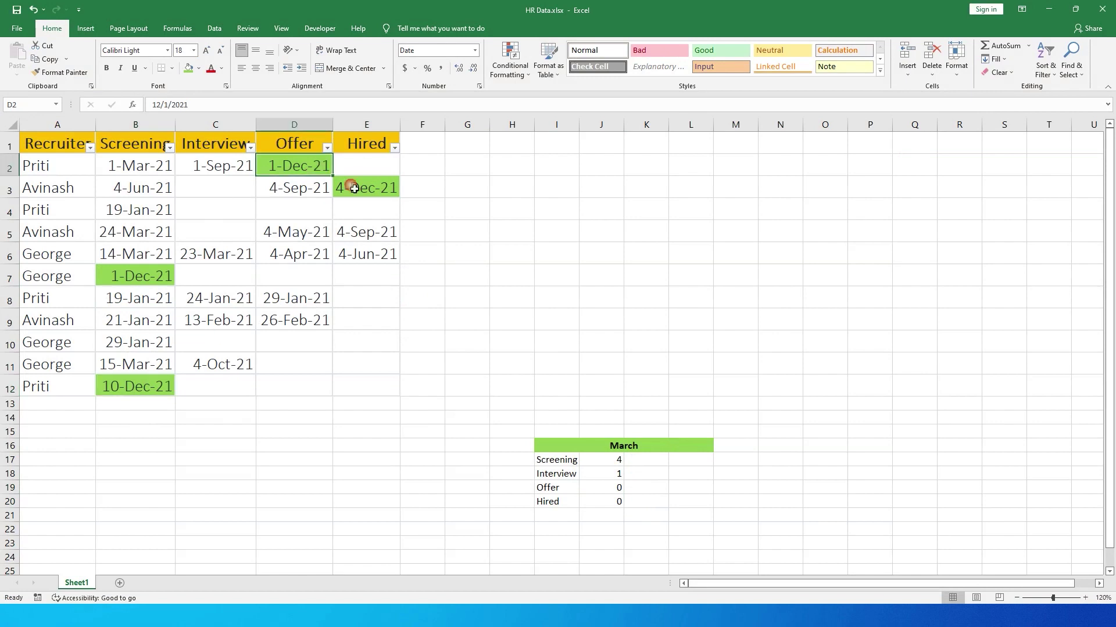
click(360, 187)
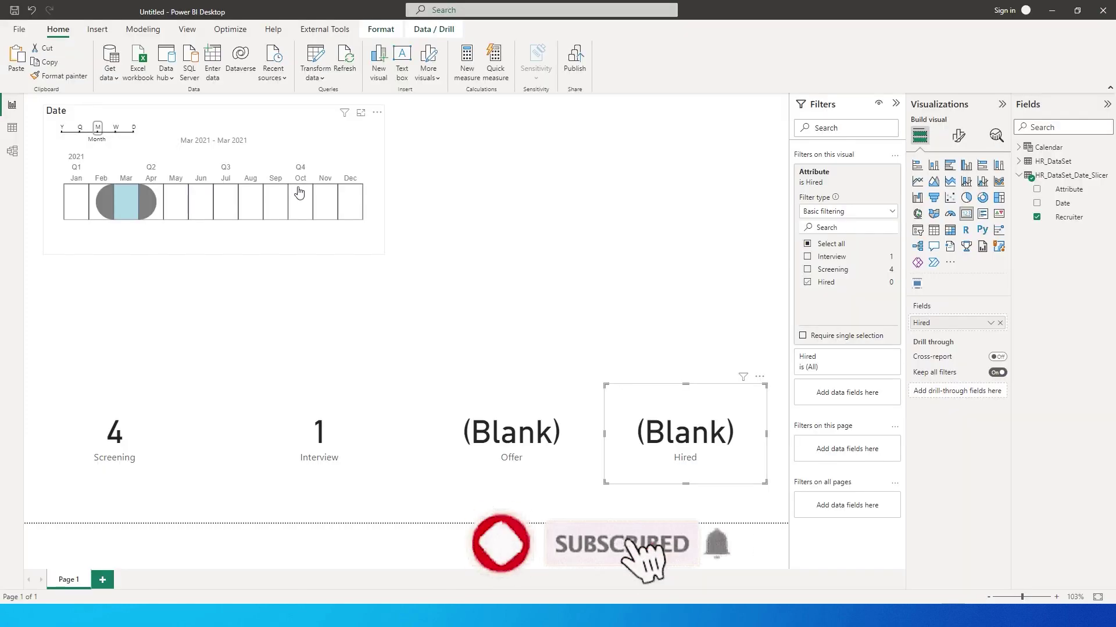
Return to the Power BI report, limit the timeline slicer to December 2021 and deselect all visuals.
click(350, 201)
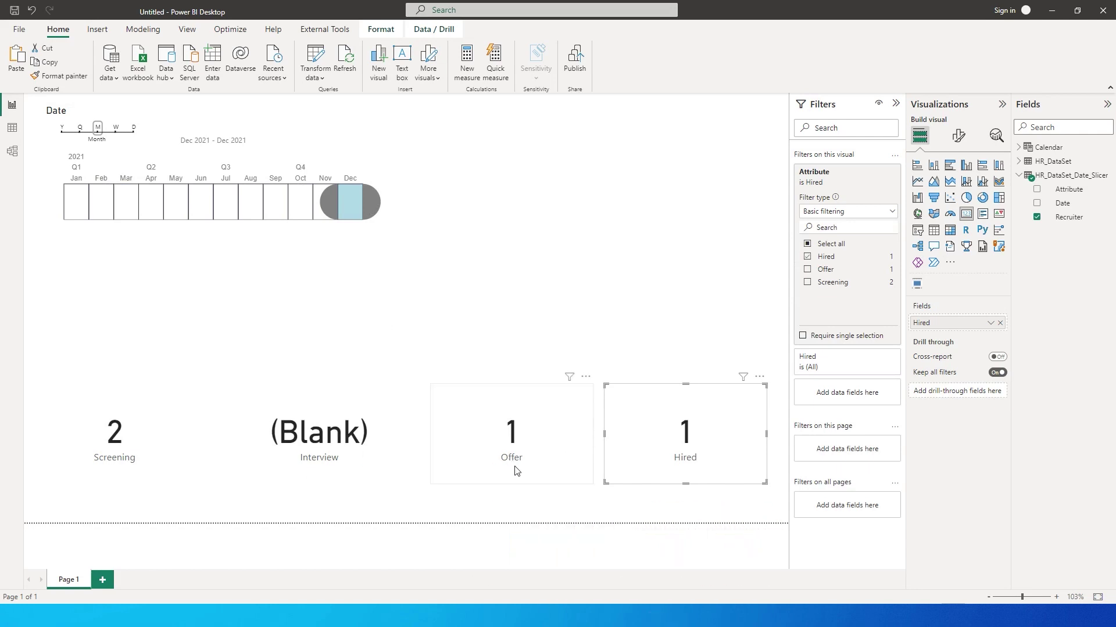
click(701, 318)
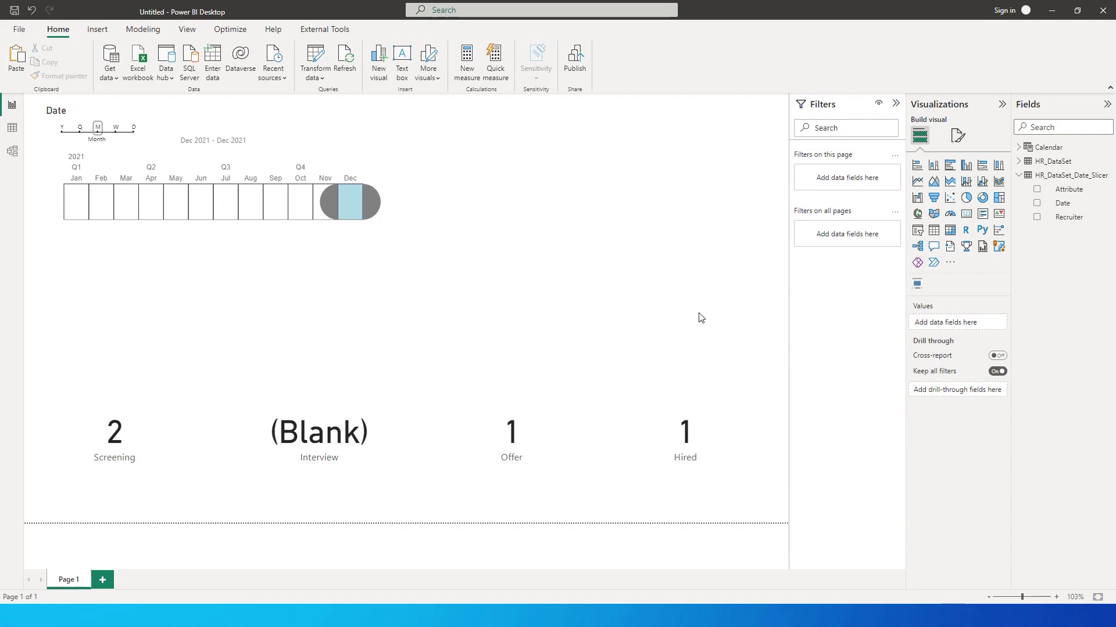